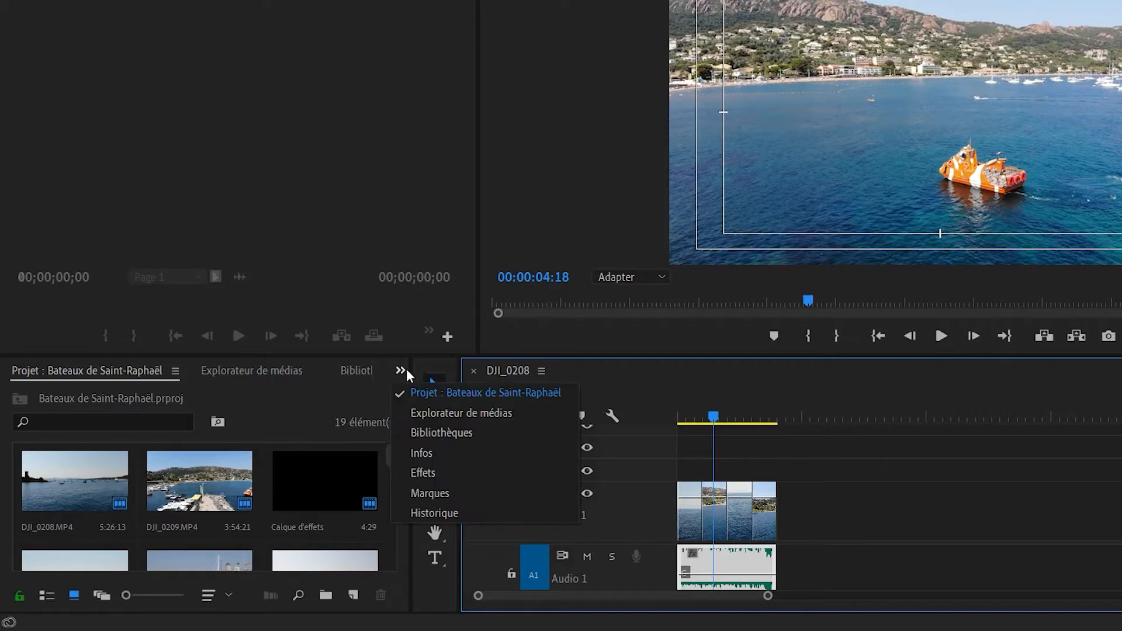
Create a new Calque d'effets in the project with the default 1920 × 1080 video settings.
click(429, 392)
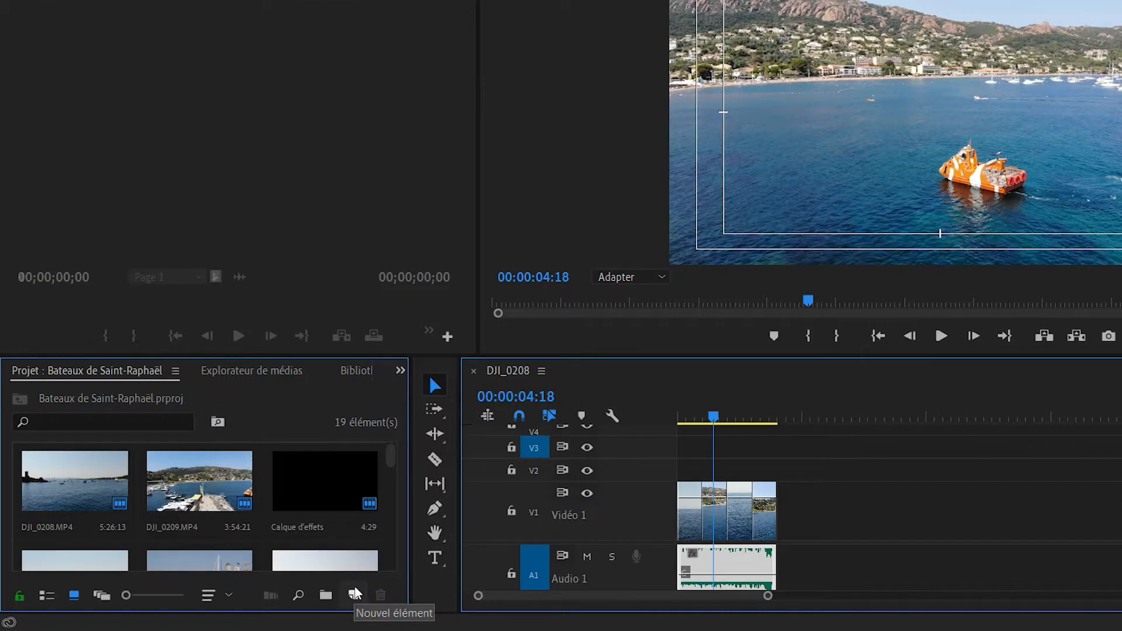
click(356, 595)
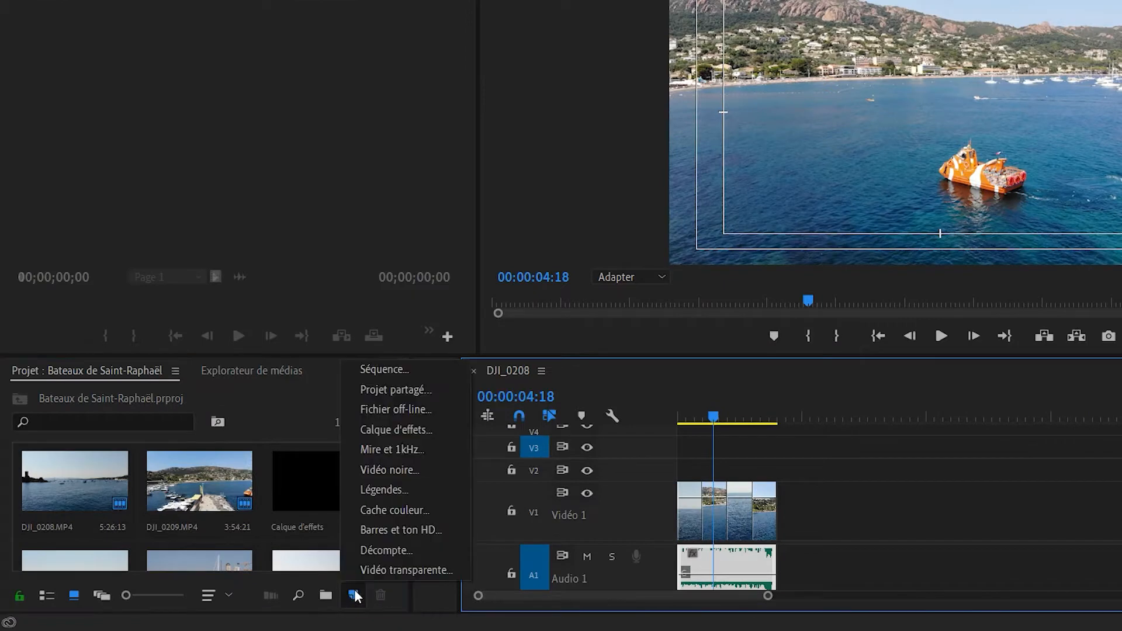
click(419, 431)
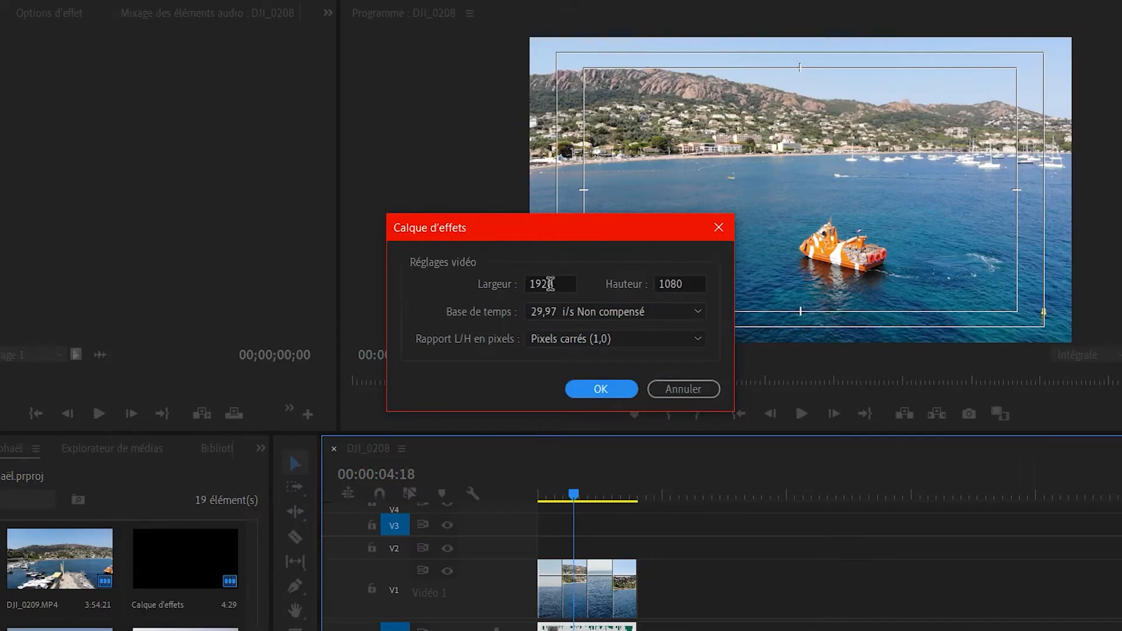
click(600, 393)
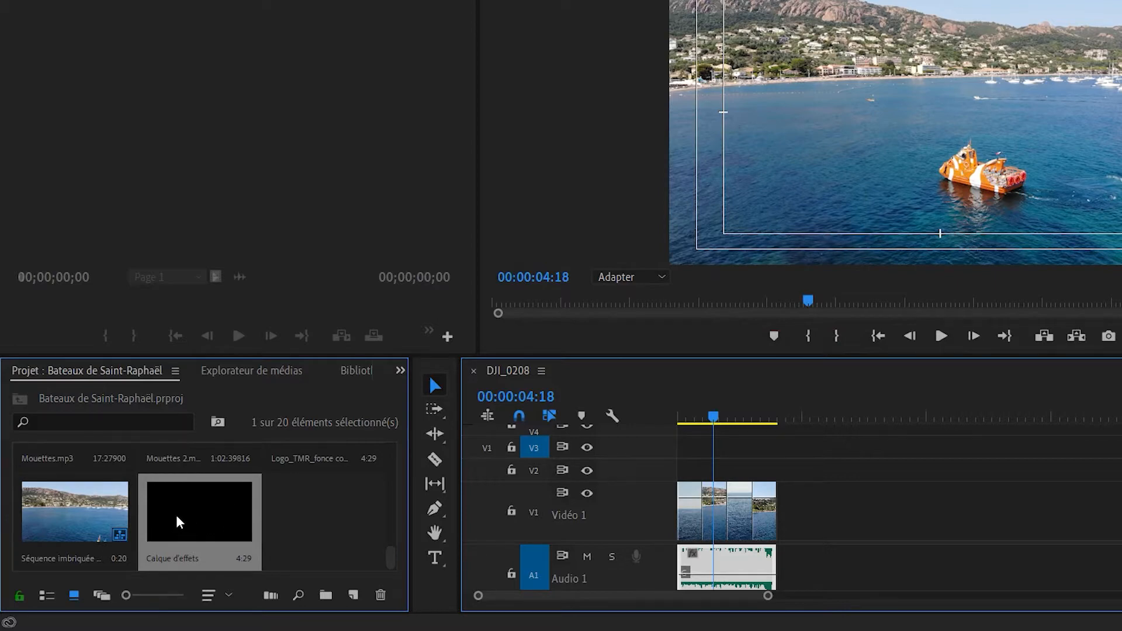
Place the new adjustment layer on track V2 above the clips and extend it to the end of the last clip.
drag(180, 515, 679, 474)
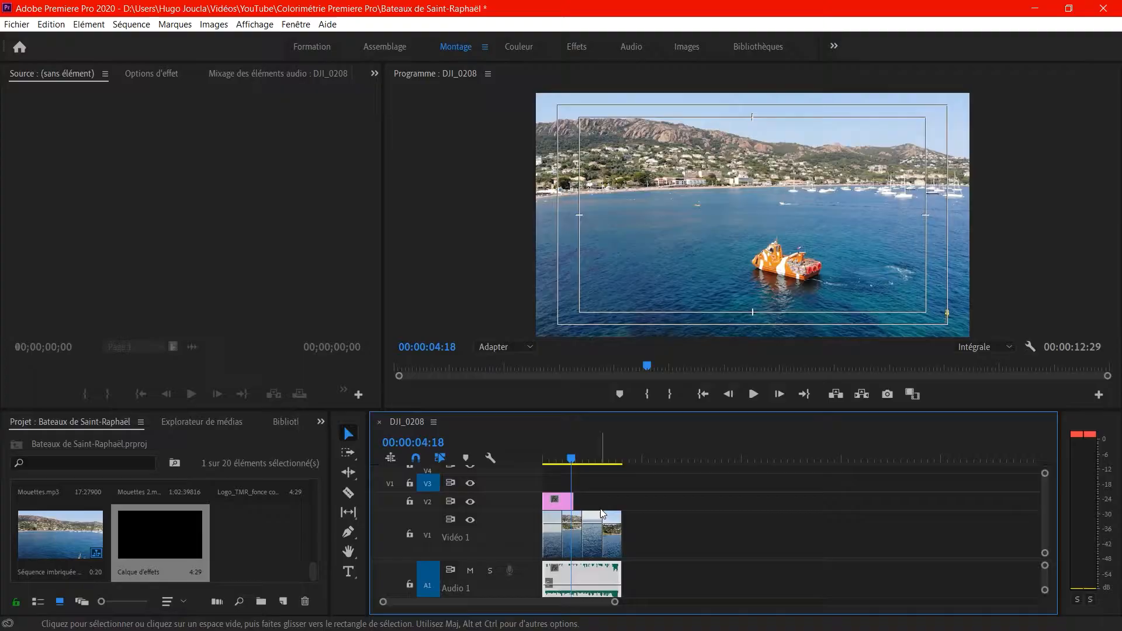
click(552, 538)
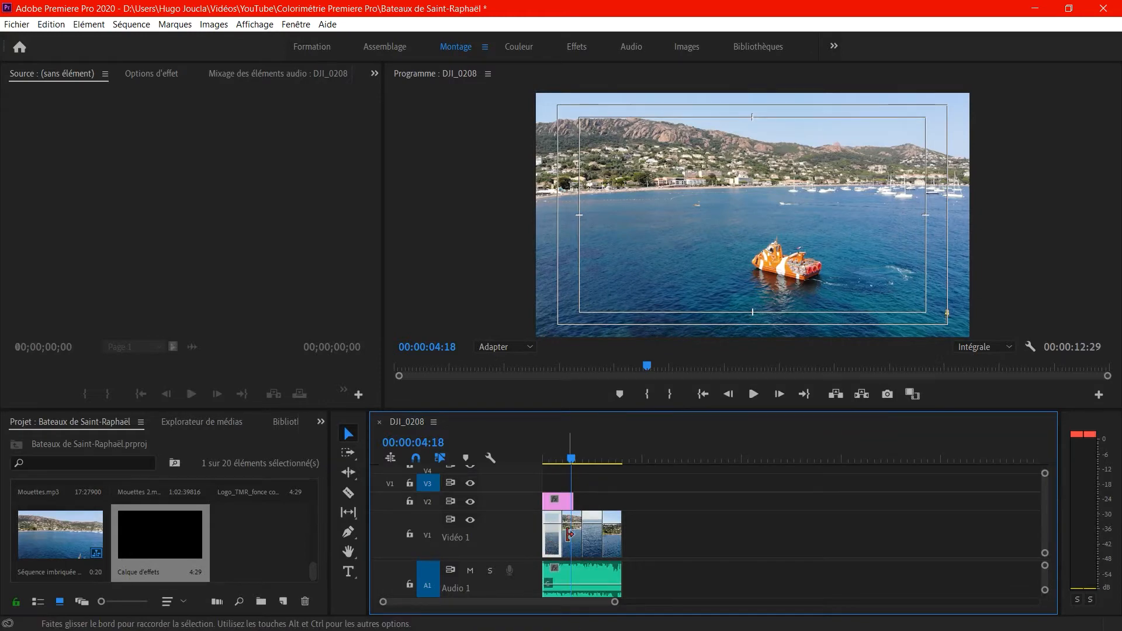
click(575, 540)
click(596, 543)
click(612, 540)
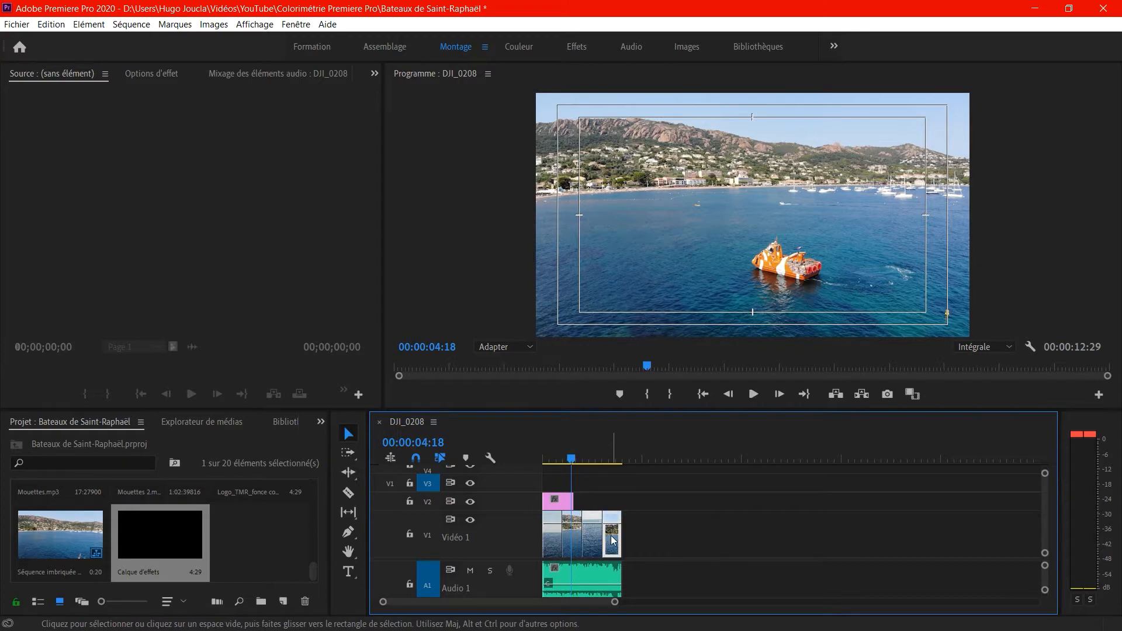
click(570, 503)
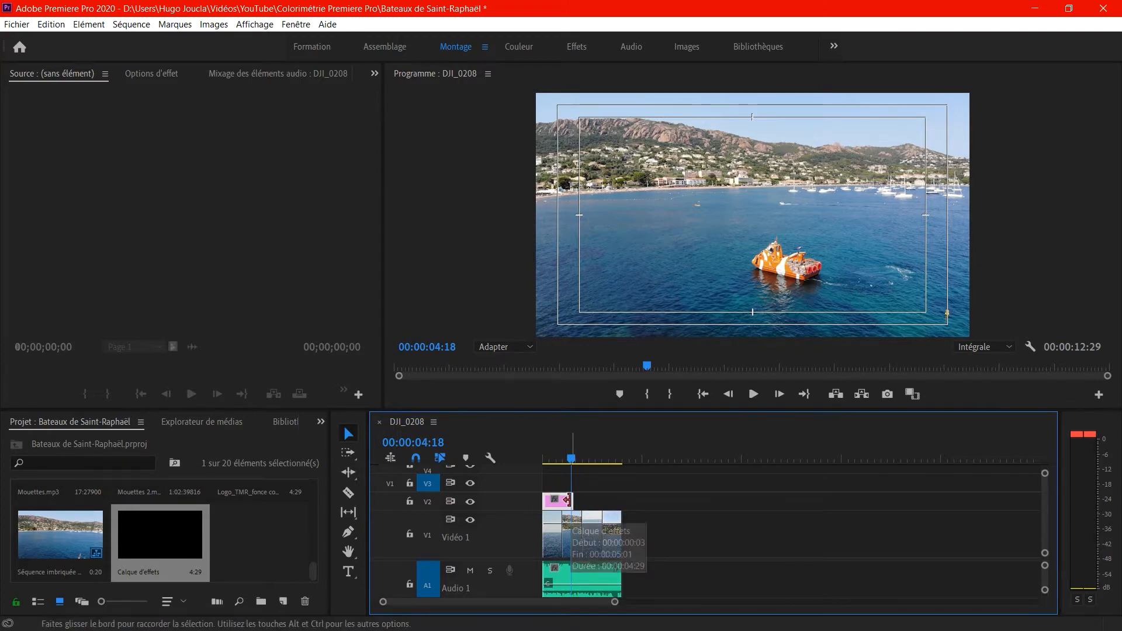
drag(569, 500, 619, 497)
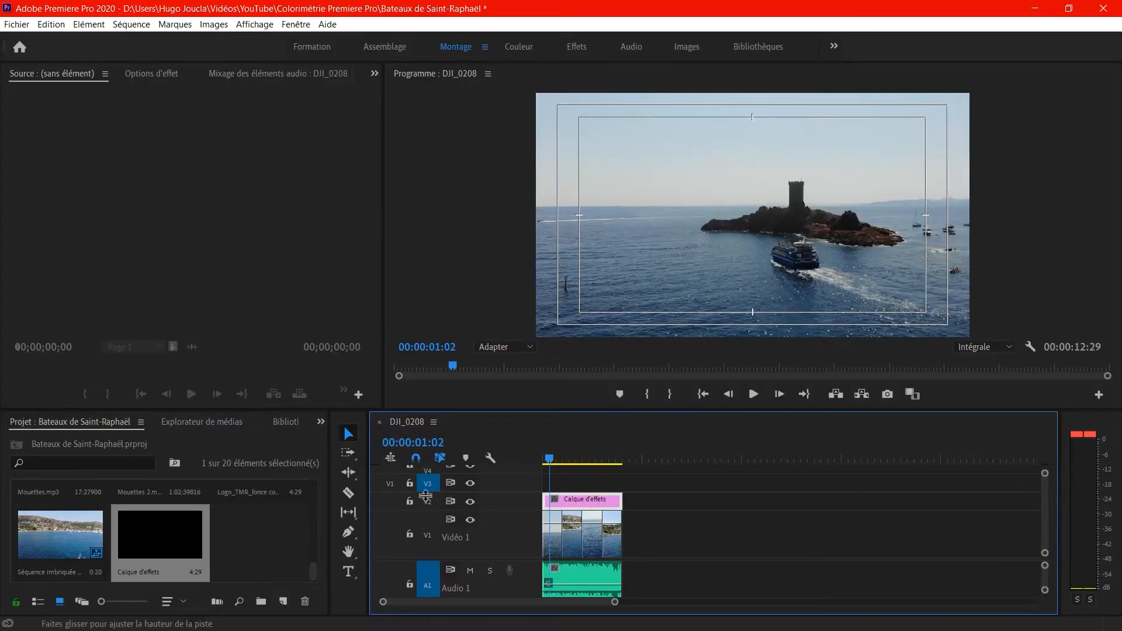
Search the effects for "couleur" and apply Couleur Lumetri to the adjustment layer on V2.
click(321, 421)
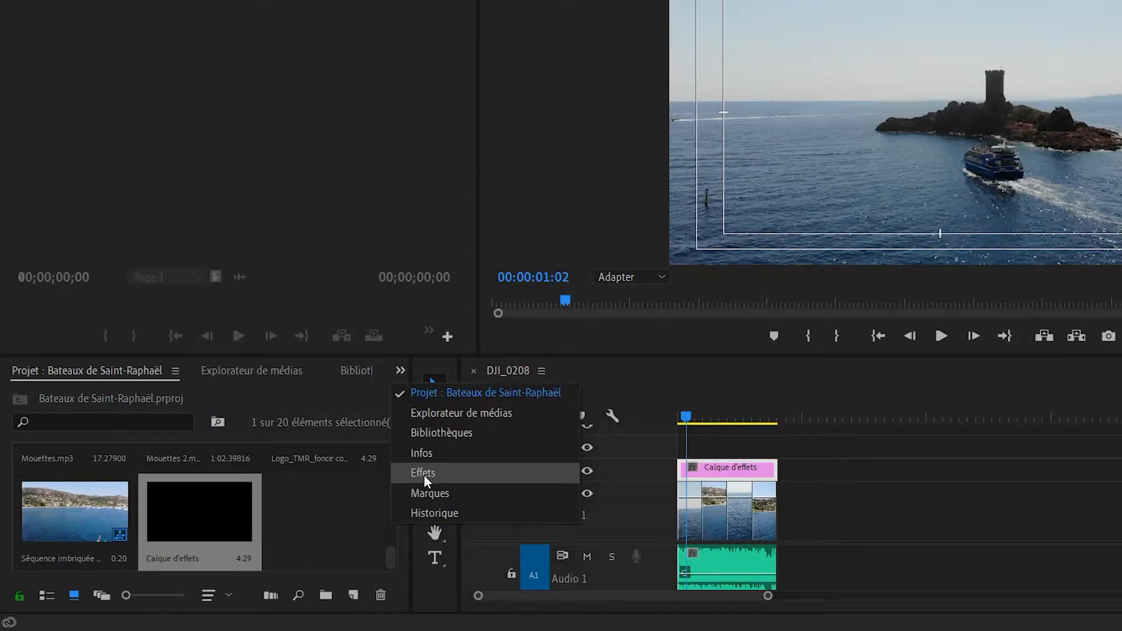
click(423, 475)
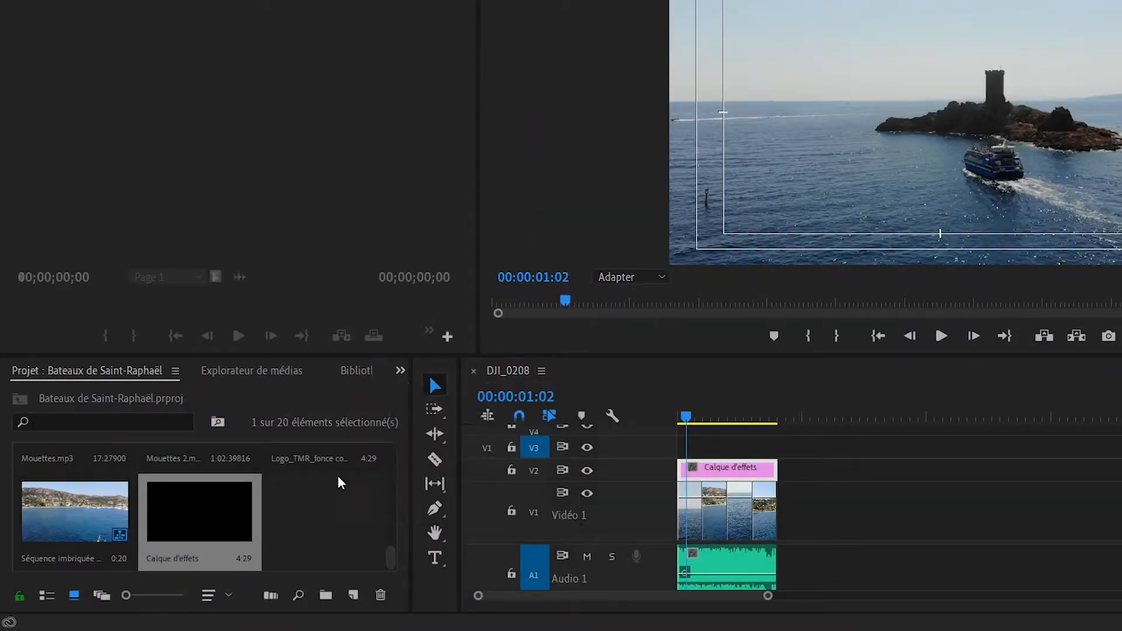
click(77, 394)
text(couleur)
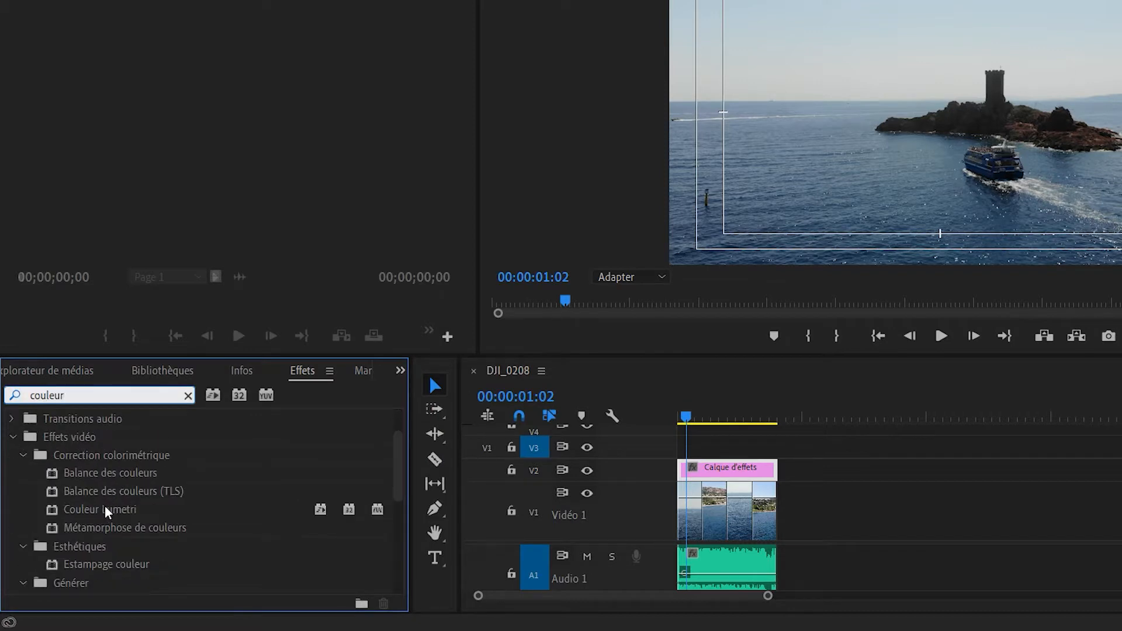
drag(108, 512, 736, 473)
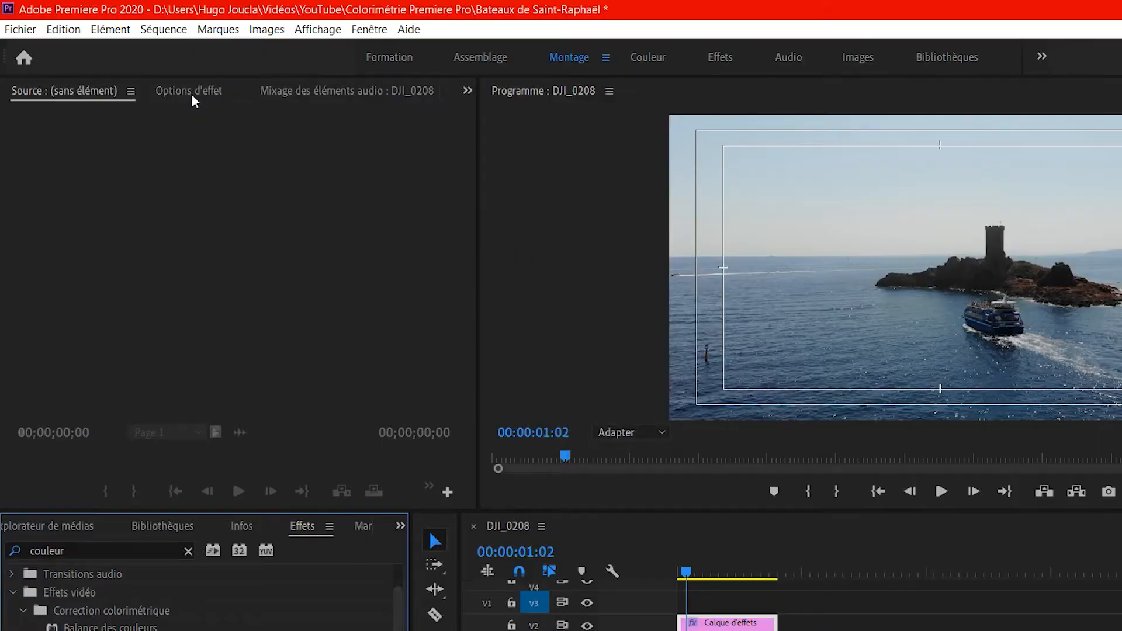
Show the adjustment layer's effect options and delete the Couleur Lumetri effect from it.
click(189, 91)
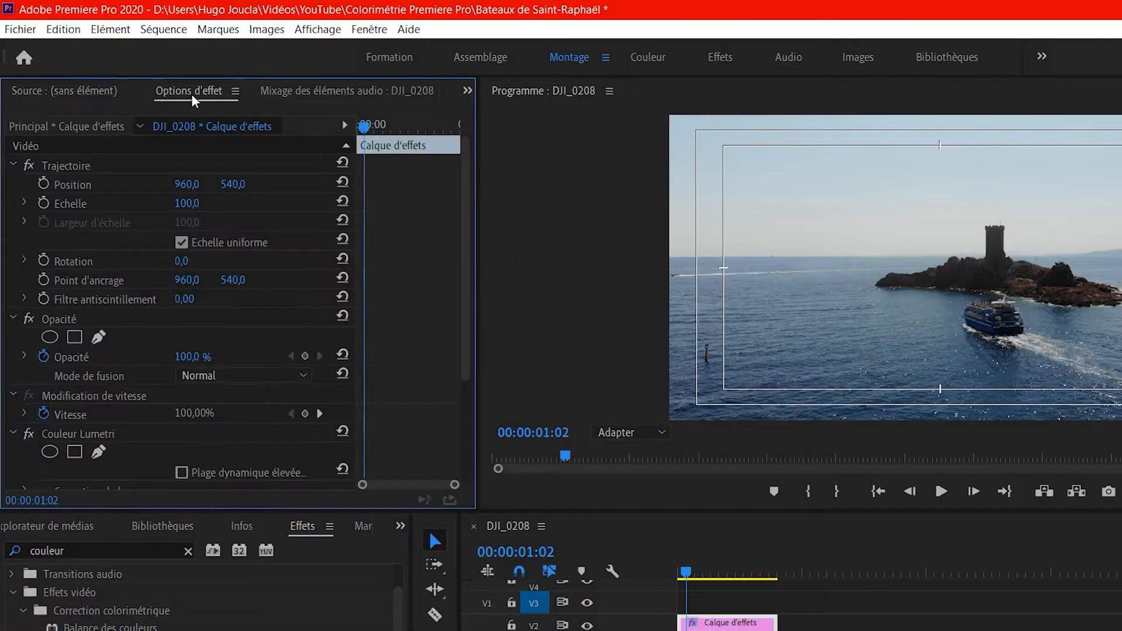
scroll(140, 416, down, 5)
click(125, 288)
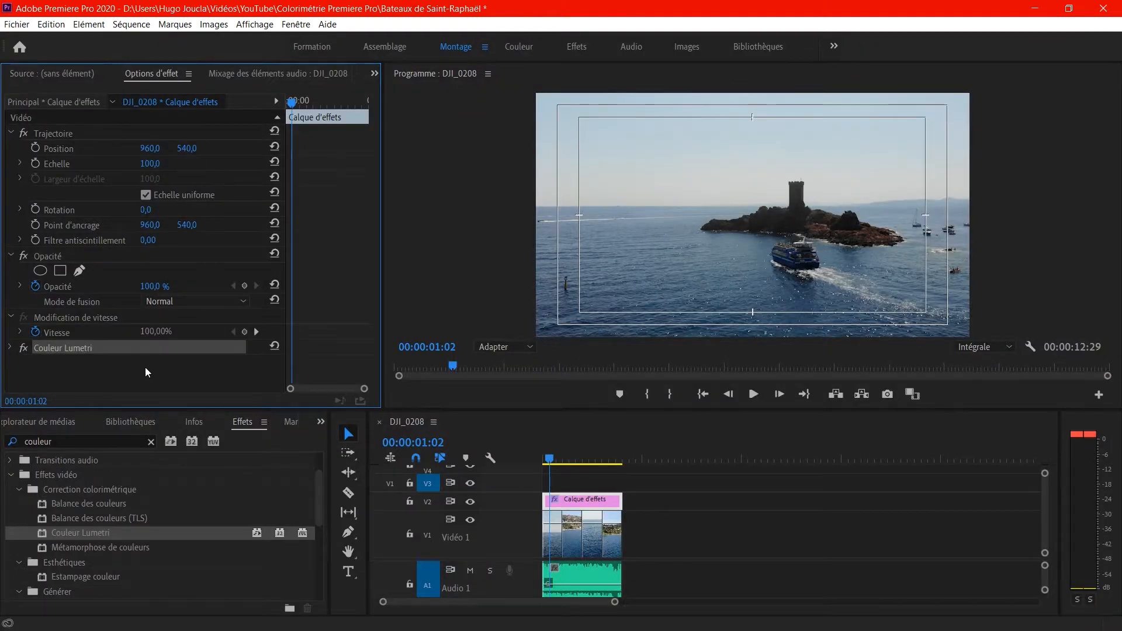
key(Delete)
Show the adjustment layer's Correction de base settings in the Couleur workspace and enlarge the program monitor.
click(682, 431)
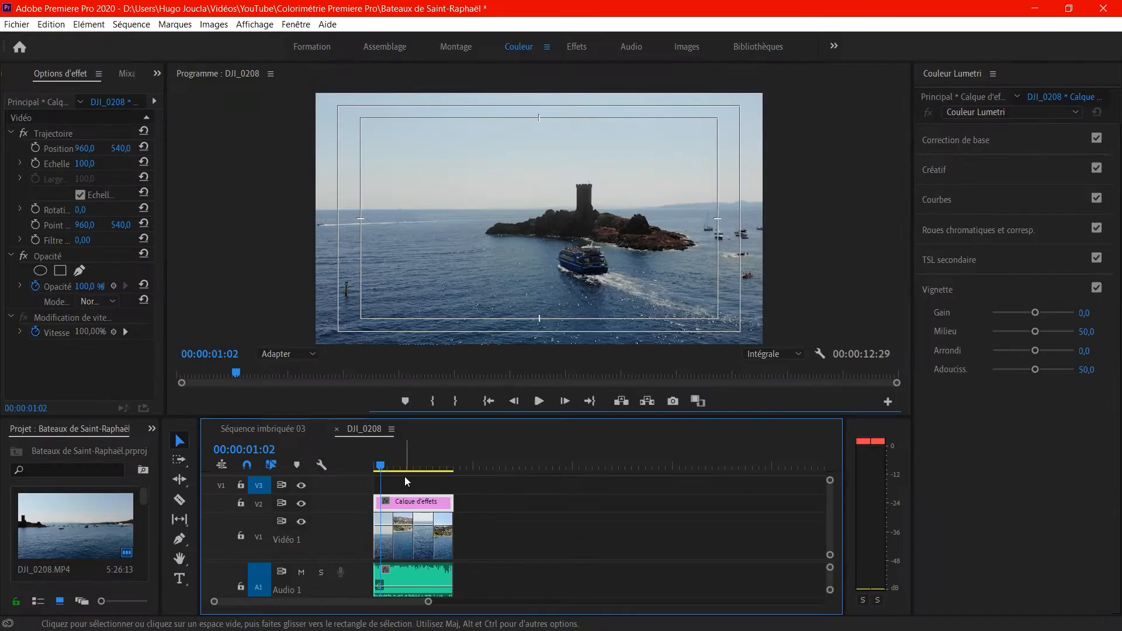
click(408, 486)
click(413, 506)
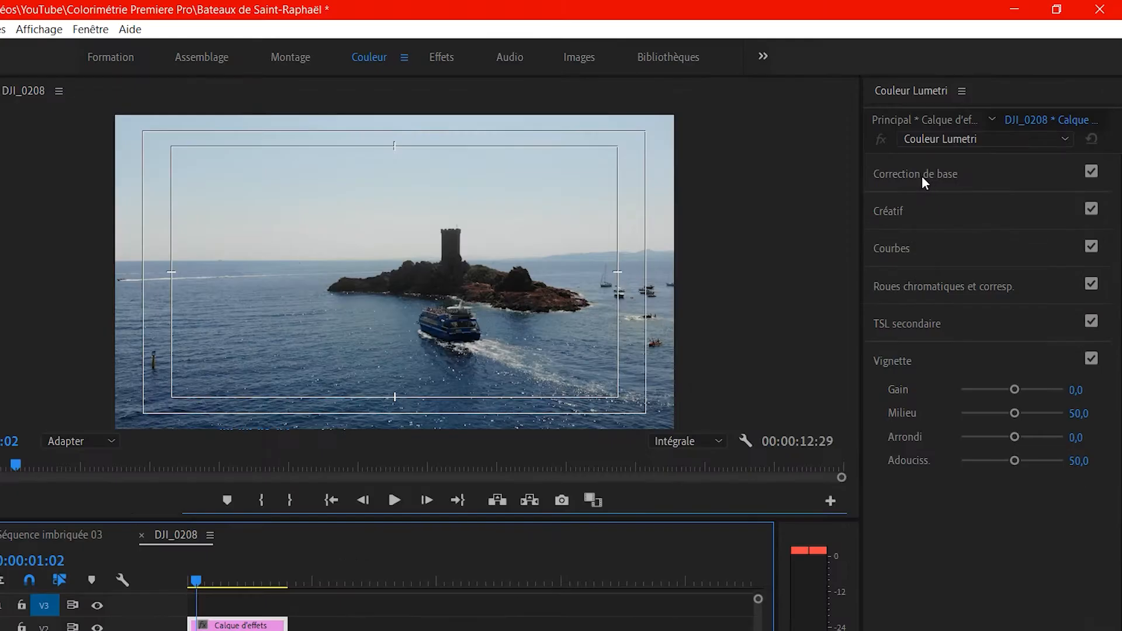
click(923, 178)
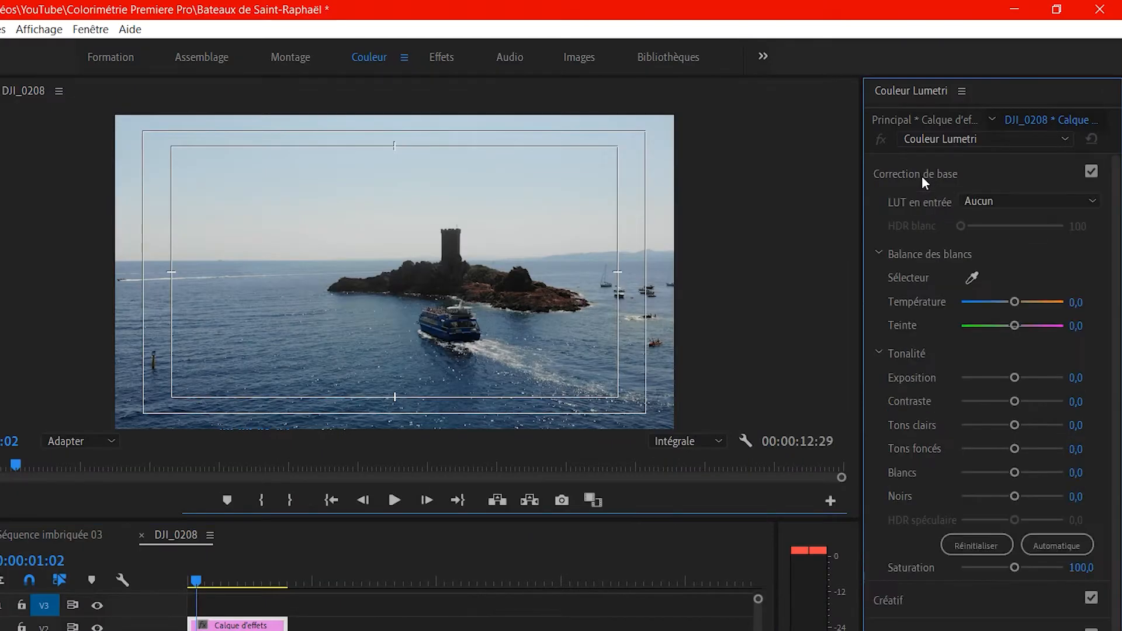
drag(500, 521, 499, 630)
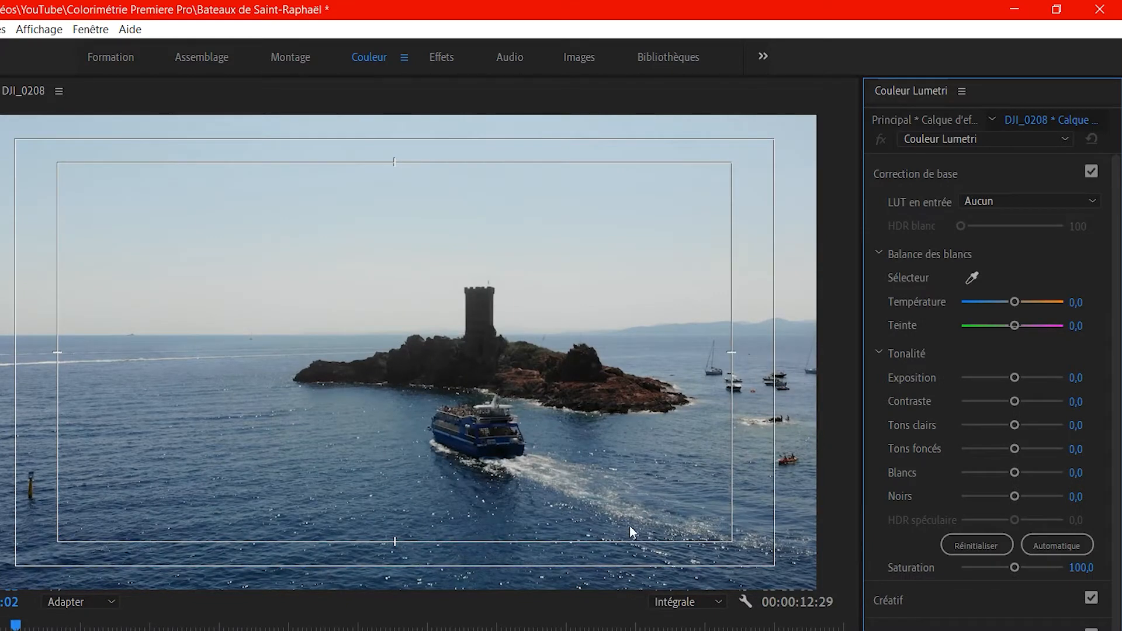
Apply the creative look CineSpace2383sRGB6bit to the adjustment layer and preview it at 00:00:04:26, on the orange boat shot.
click(911, 601)
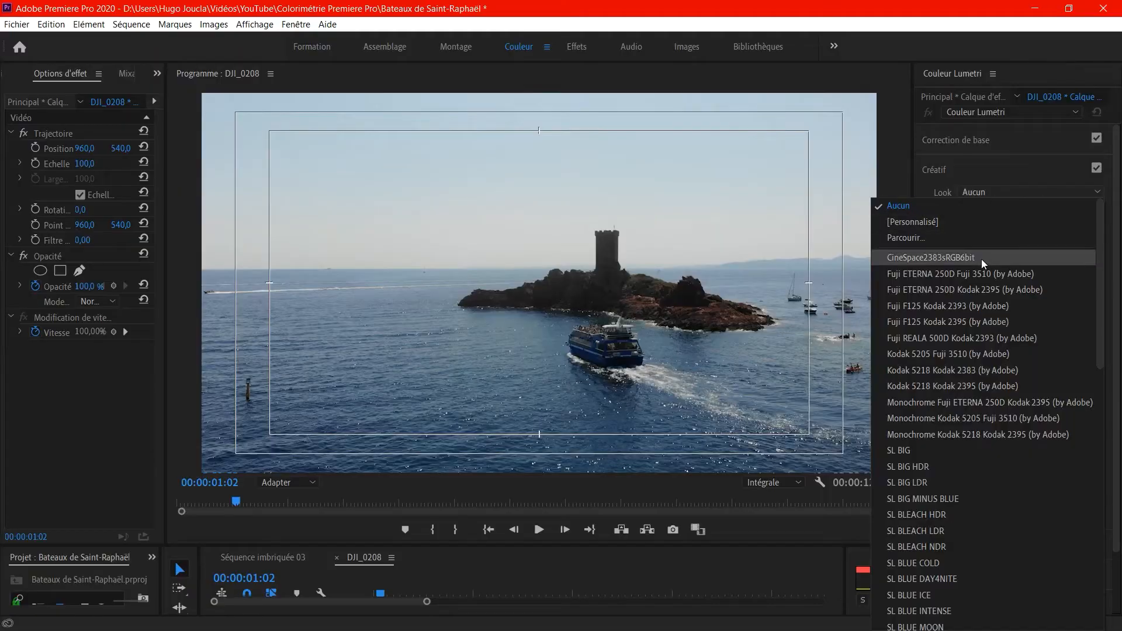
click(951, 258)
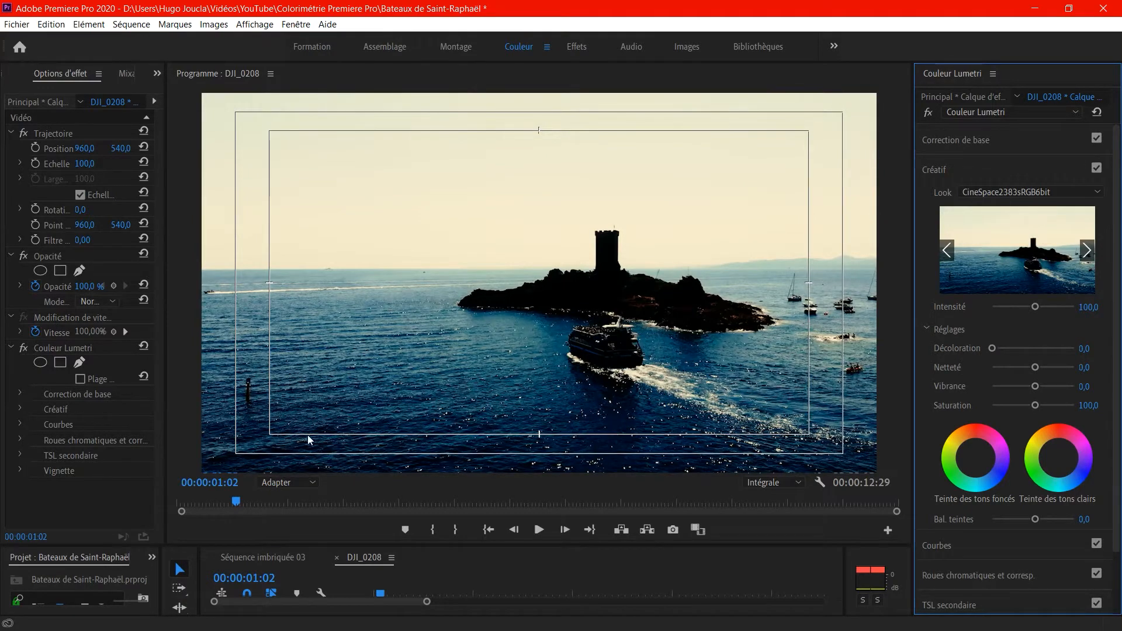
drag(275, 504, 450, 501)
Step forward through the creative looks to Fuji F125 Kodak 2393 (by Adobe) and play the sequence to preview it.
click(1083, 256)
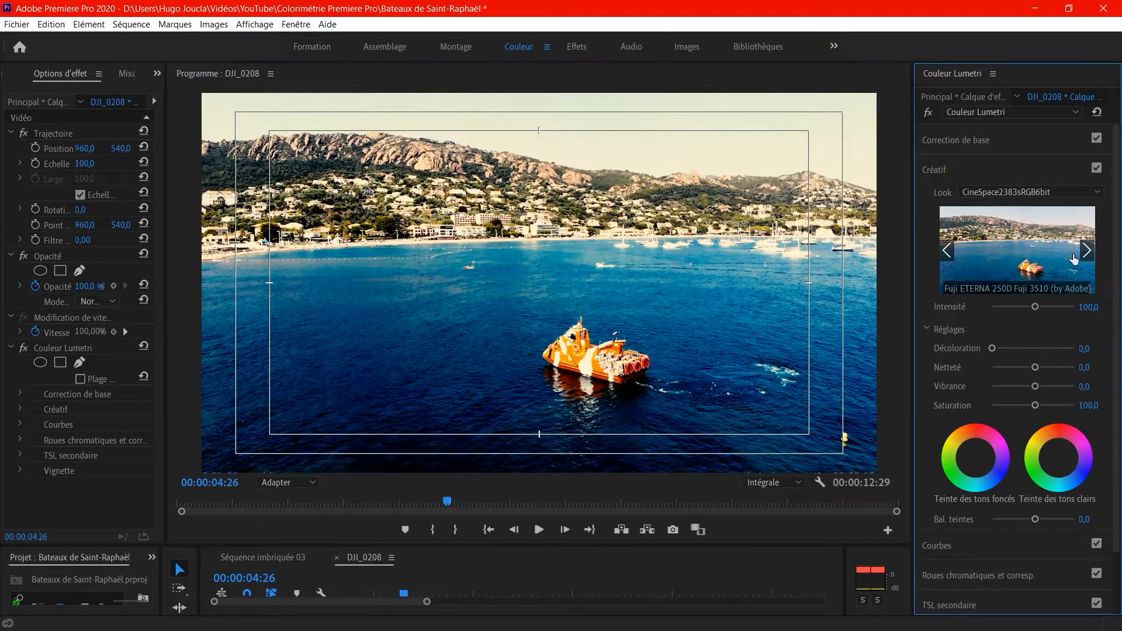
click(1087, 256)
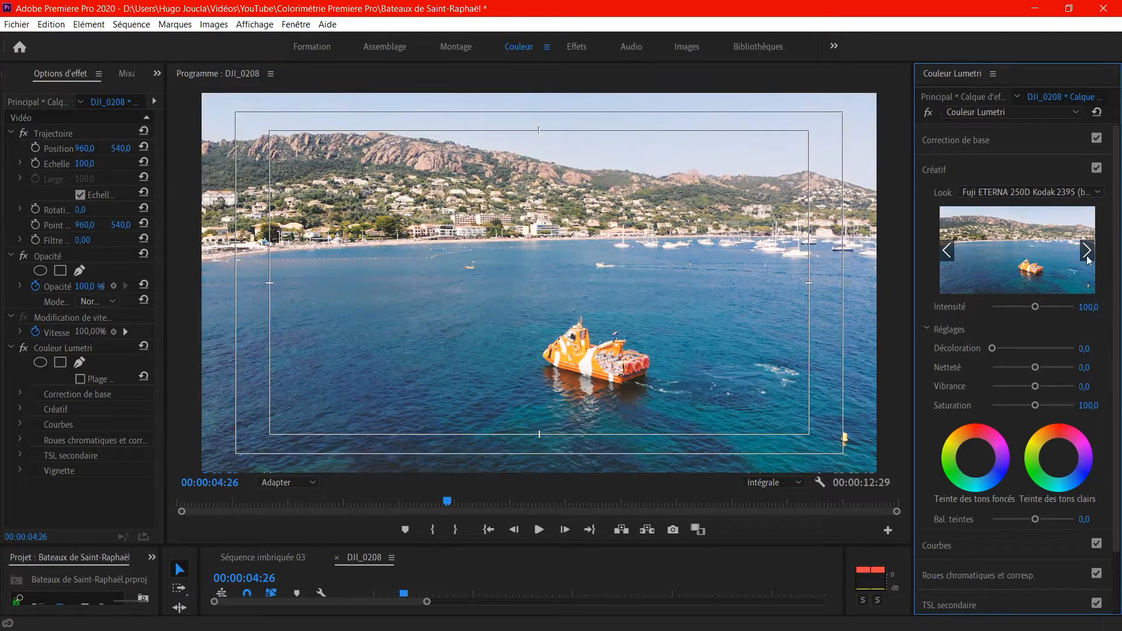
click(1088, 254)
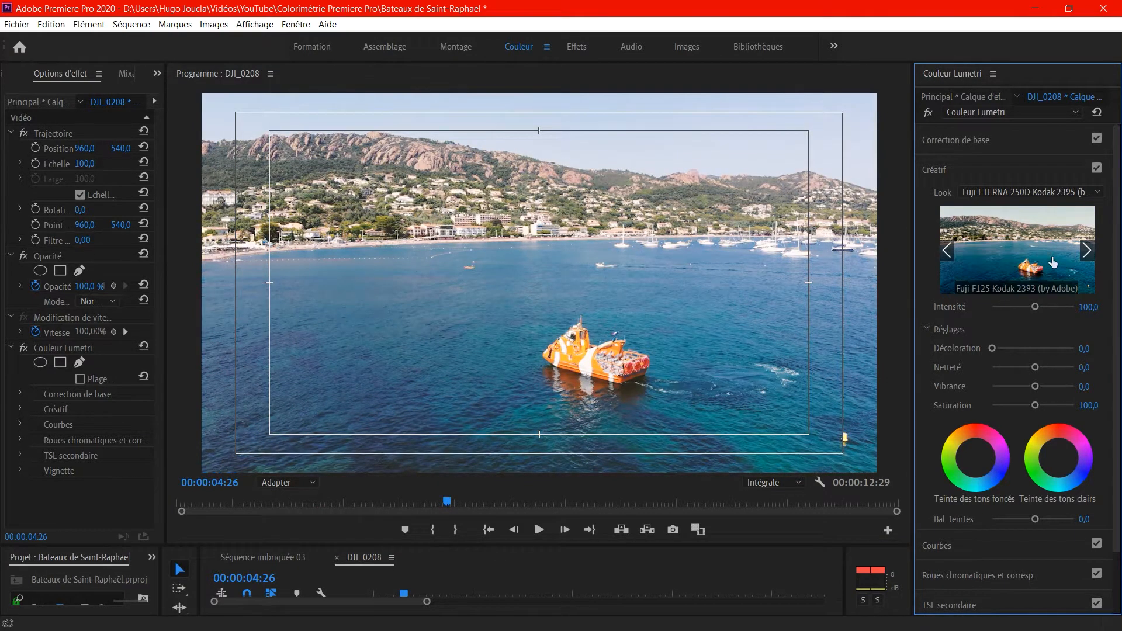
key(space)
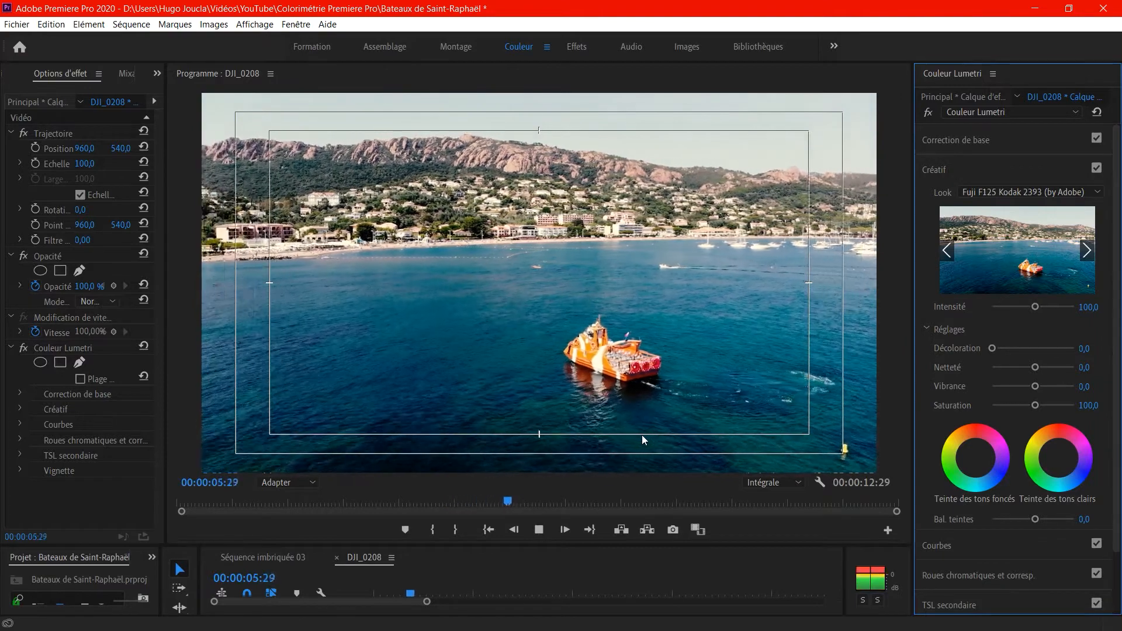
key(space)
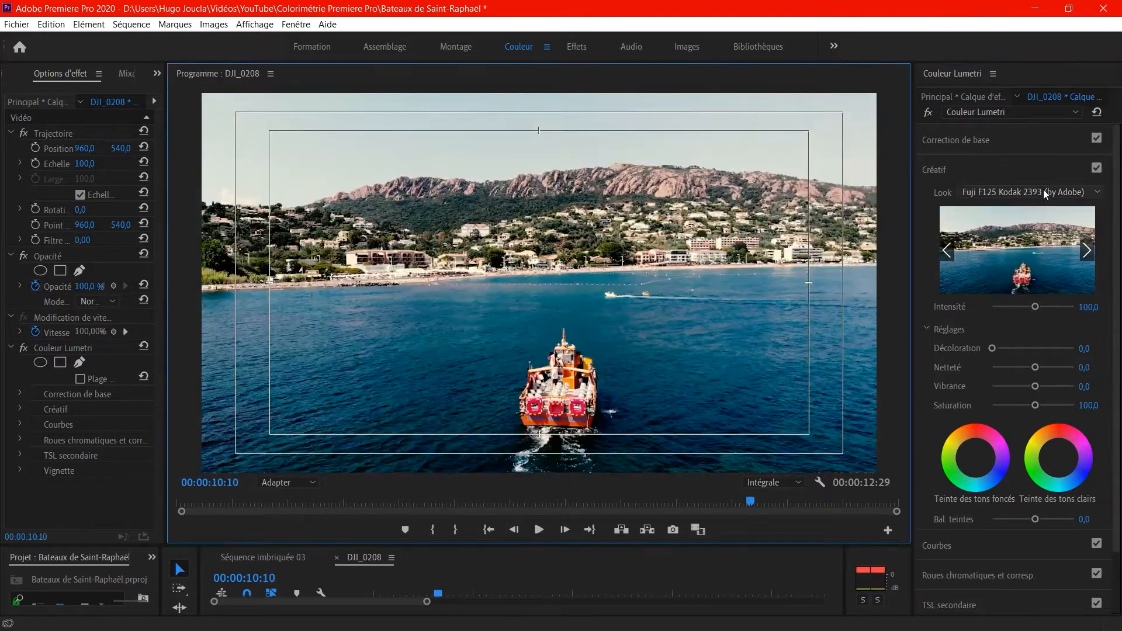
Try the SL NOIR RED WAVE look, step back to SL NOIR LDR, and scrub through the sequence to preview it.
click(1043, 191)
scroll(972, 473, down, 10)
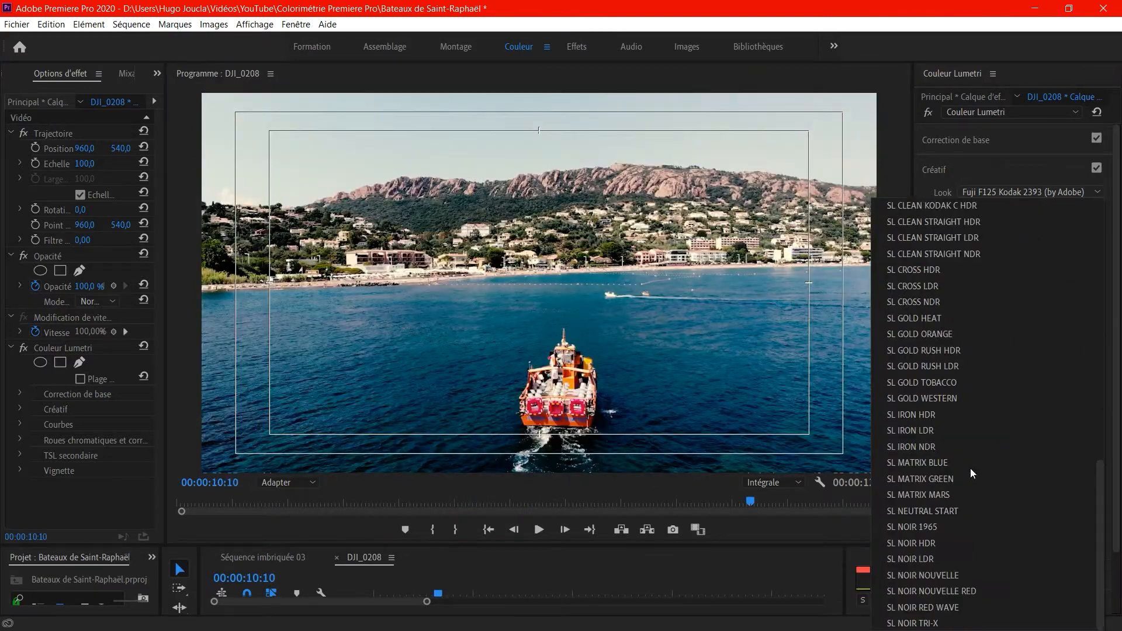
click(939, 608)
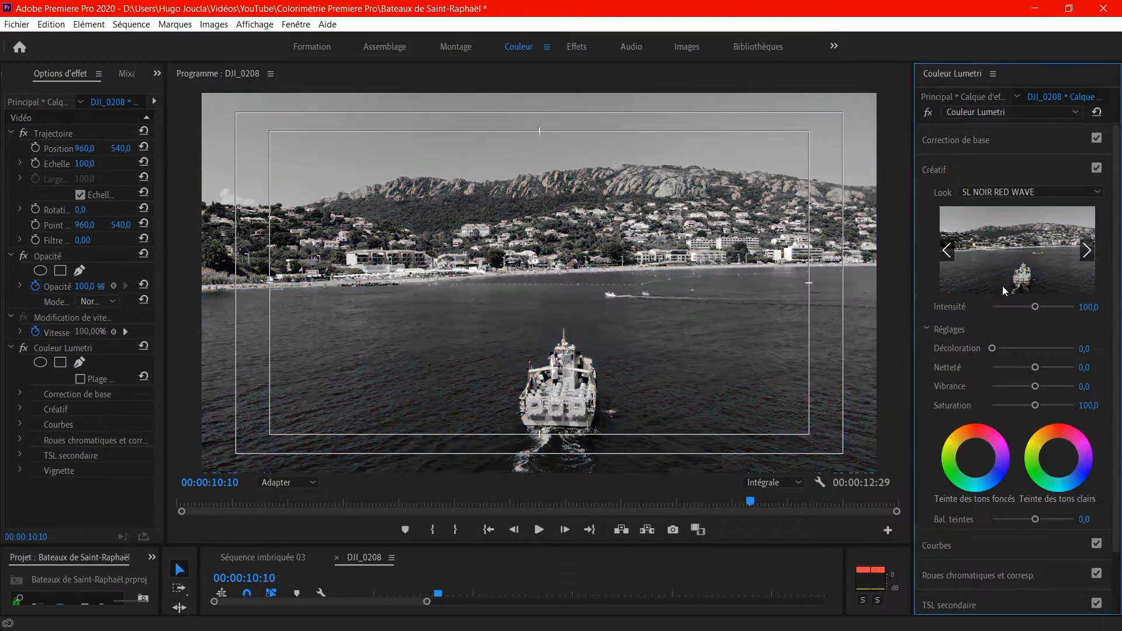
click(947, 251)
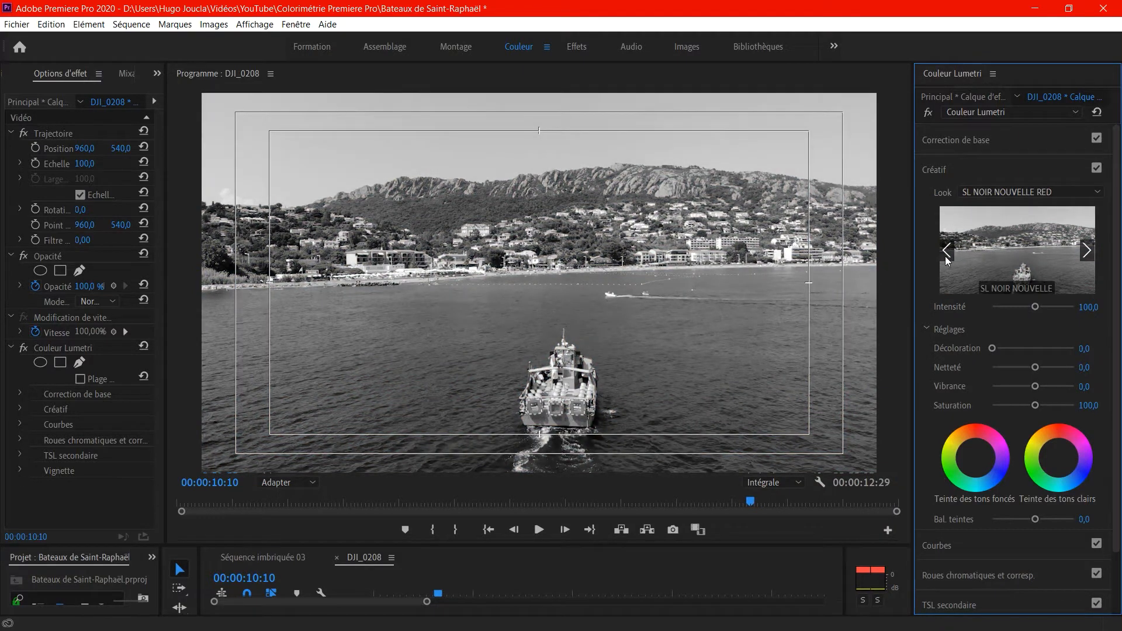
click(946, 252)
click(945, 251)
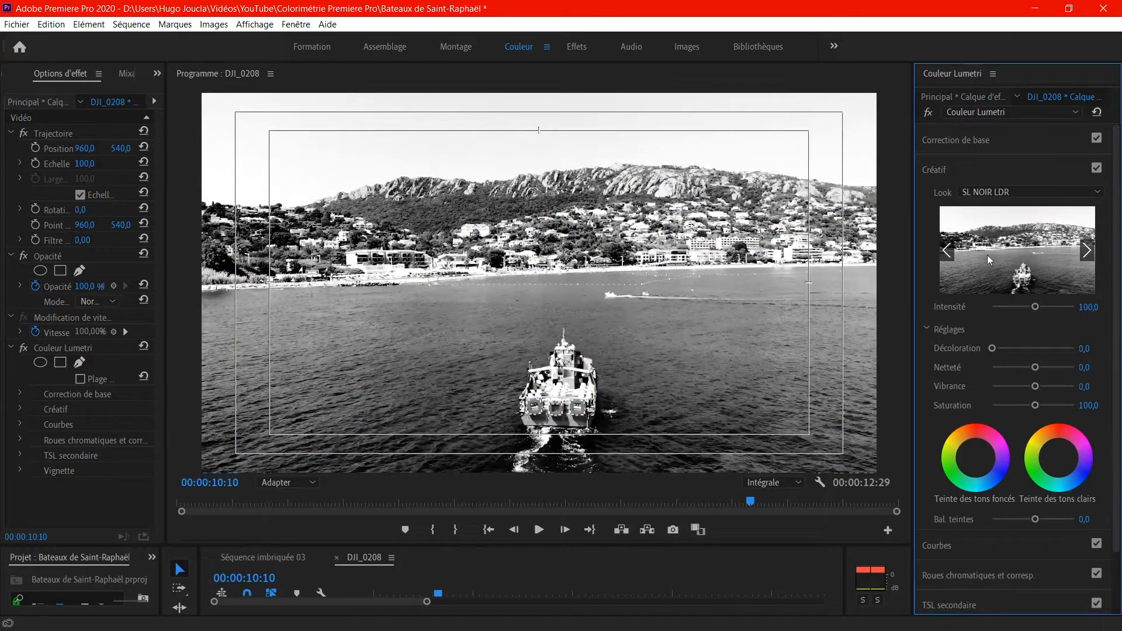
click(364, 505)
drag(366, 506, 665, 465)
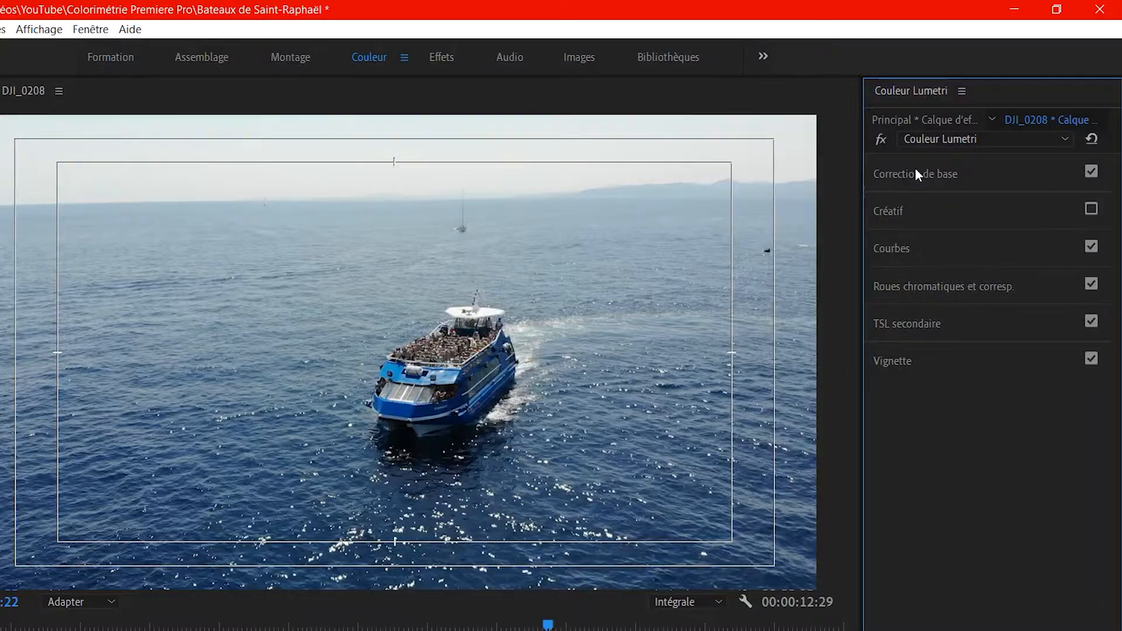
Using the island shot as preview, raise Tons clairs to 100 in the Correction de base settings.
click(915, 173)
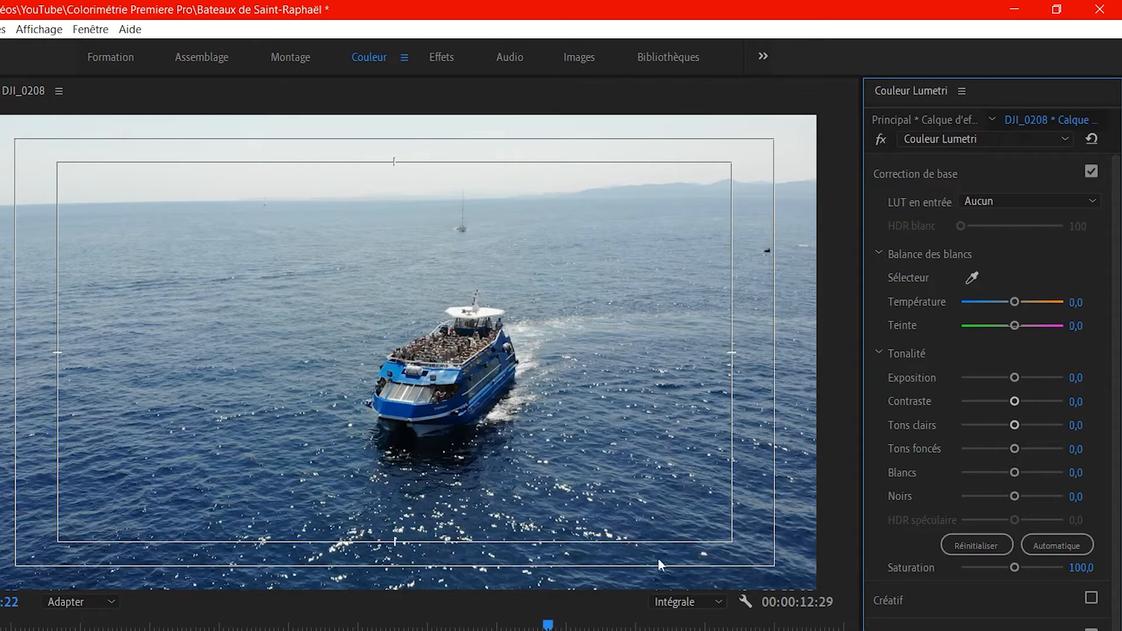
click(25, 626)
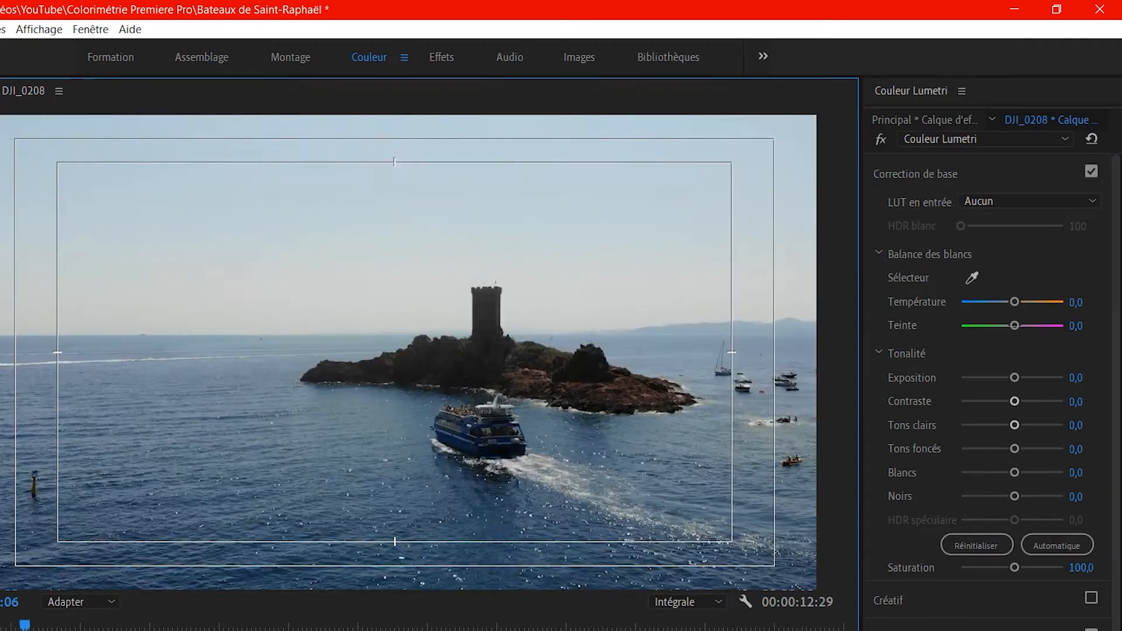
key(space)
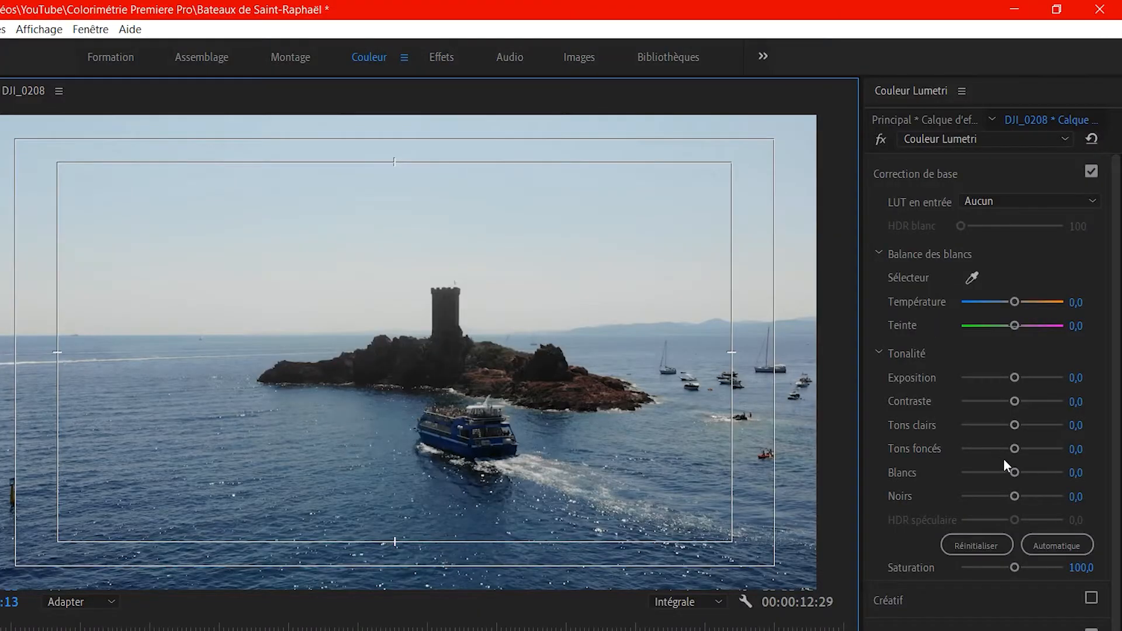
drag(1014, 425, 1086, 425)
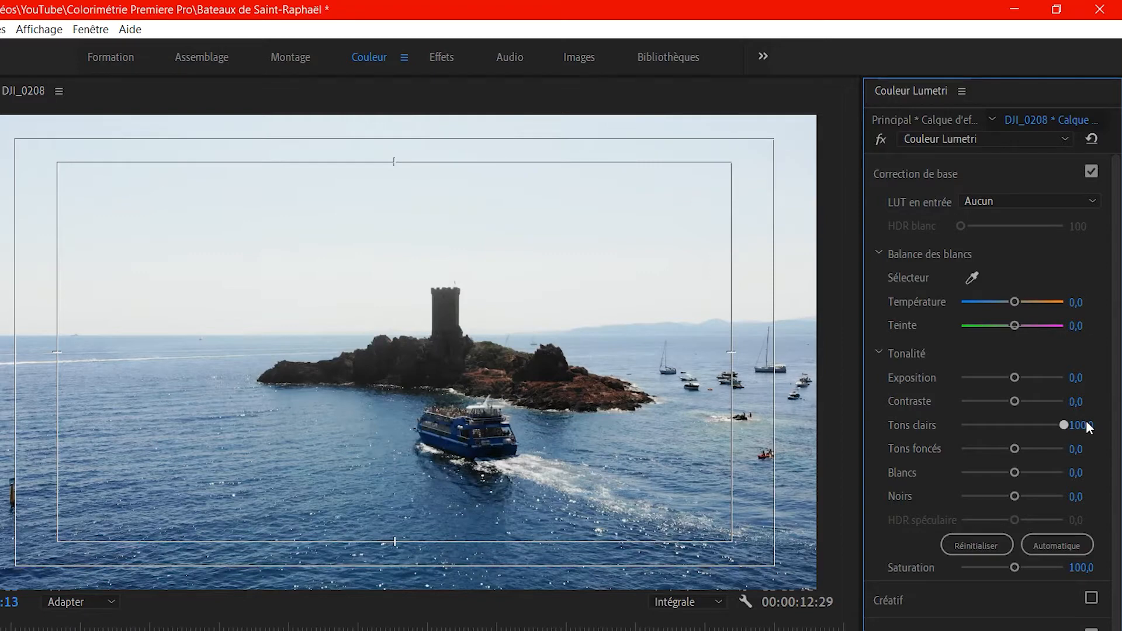
Reset Tons clairs to 0 and, after trying Tons foncés at 100, lower Tons foncés to -27,4.
drag(1086, 425, 998, 444)
double_click(998, 443)
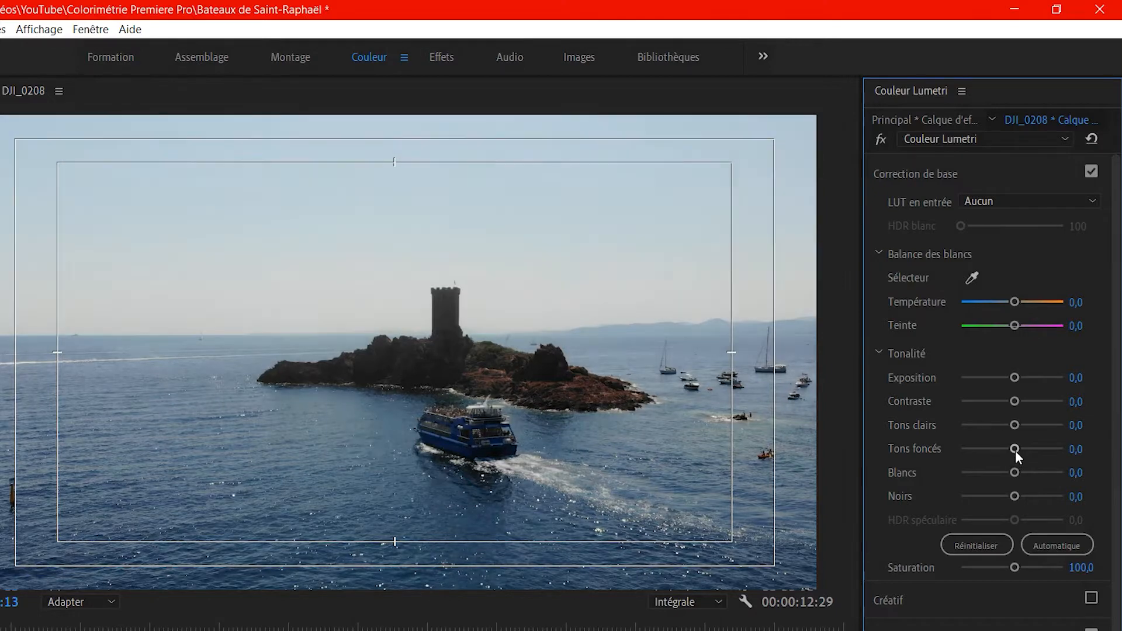
drag(1015, 451, 1064, 504)
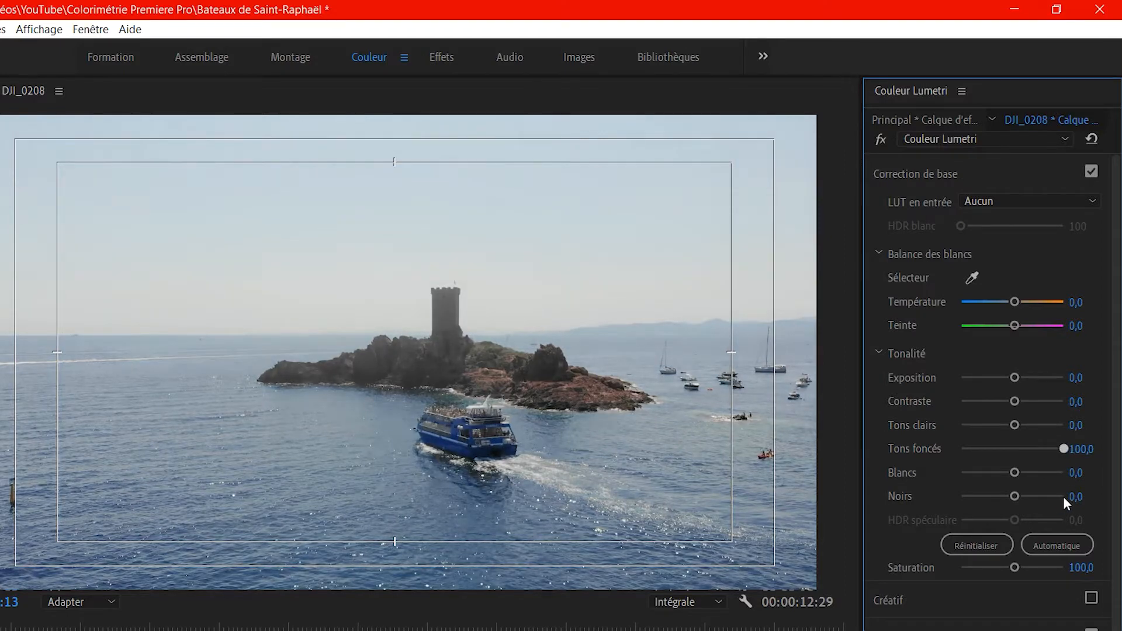
key(ctrl+z)
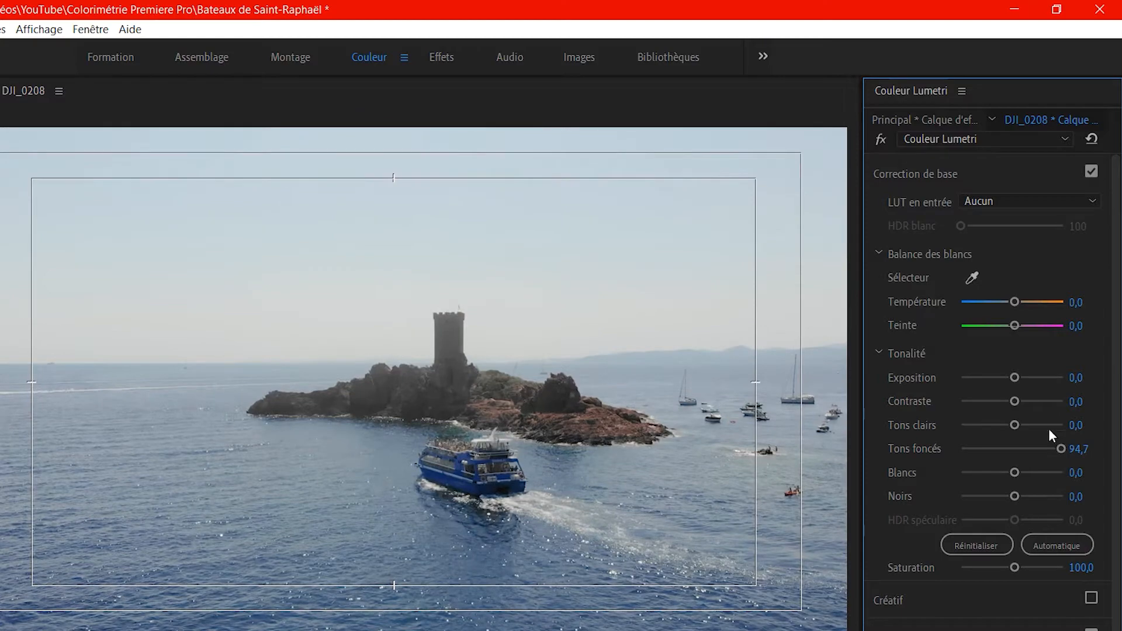
drag(1061, 449, 1065, 455)
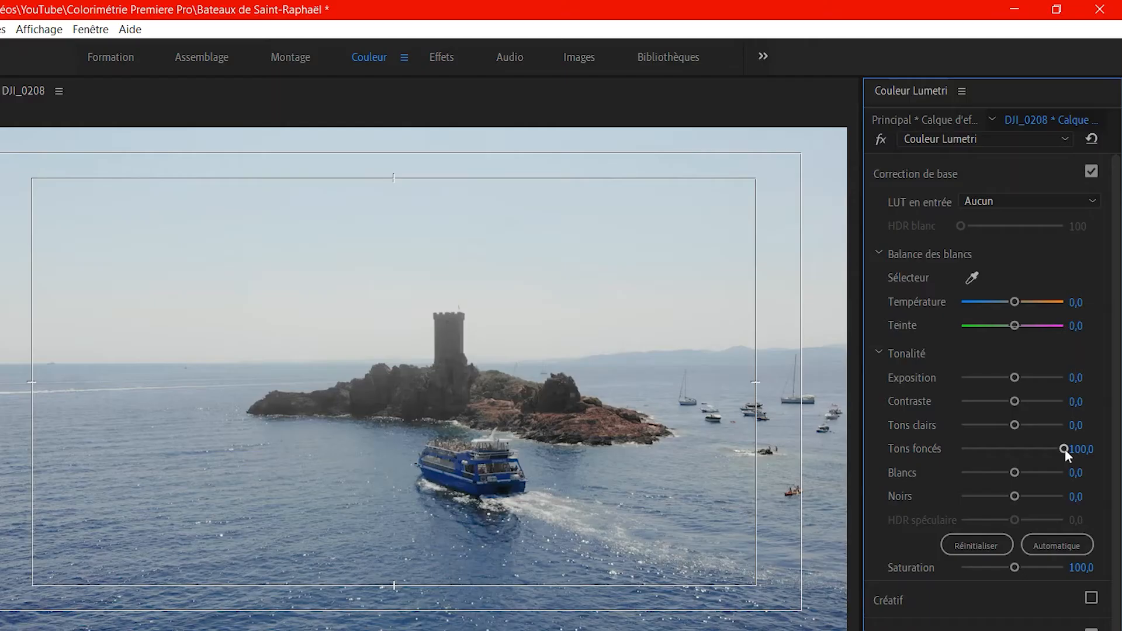
drag(1076, 360, 1019, 358)
drag(996, 450, 994, 446)
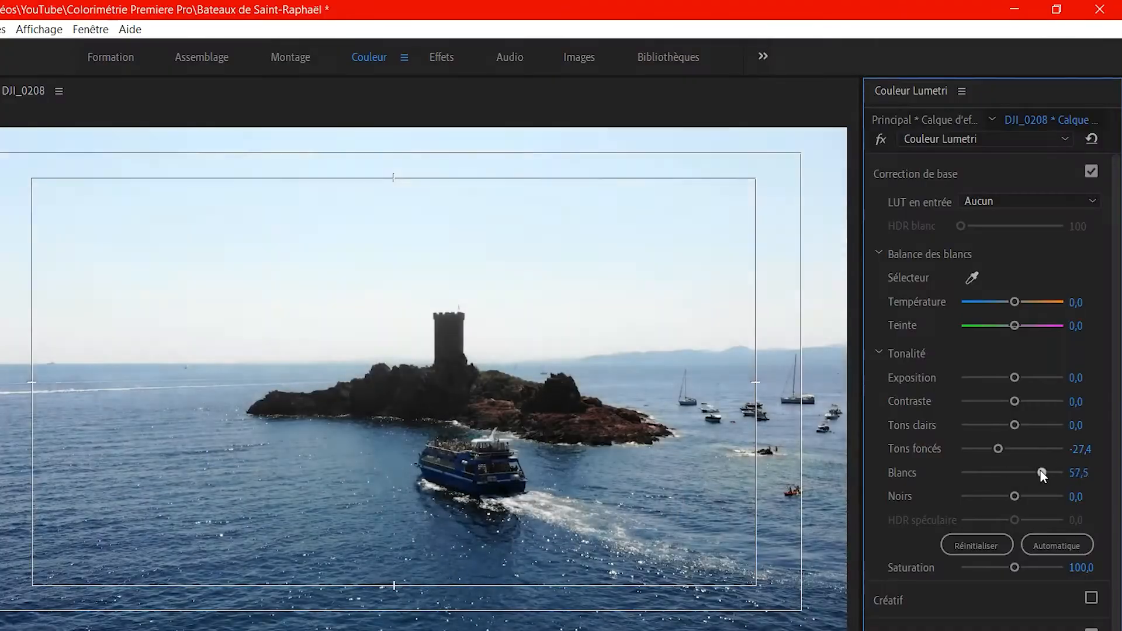
Try raising Blancs and then Contraste to 96,5, returning each to 0 before moving on.
mouse_move(1041, 471)
mouse_down()
mouse_move(1060, 468)
mouse_move(1027, 470)
mouse_move(1057, 474)
mouse_up()
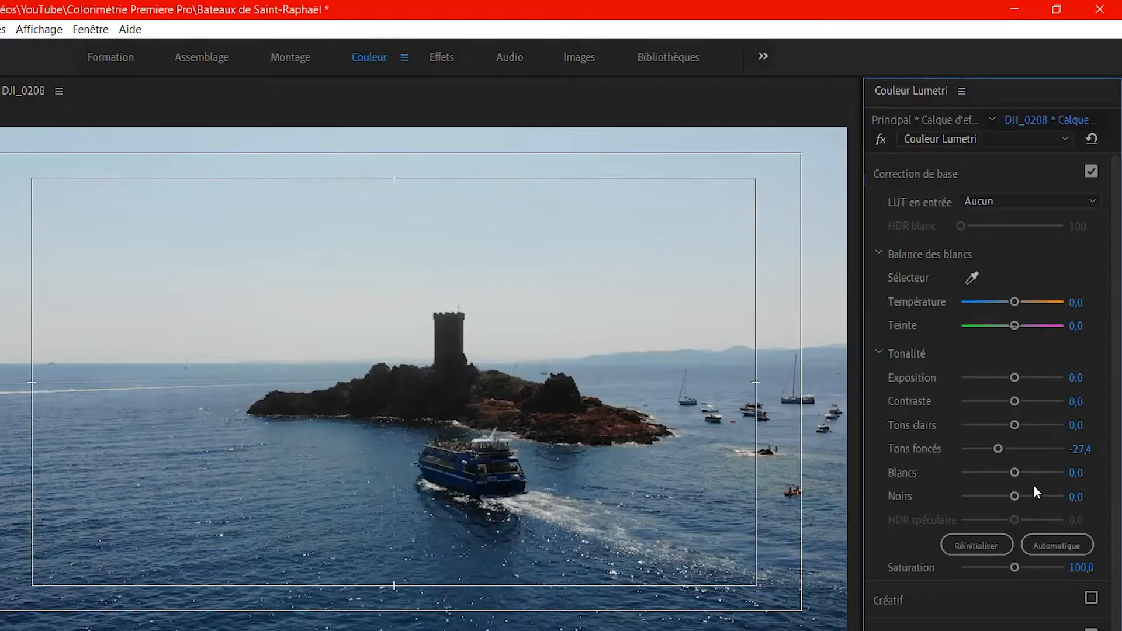
drag(1015, 400, 1061, 398)
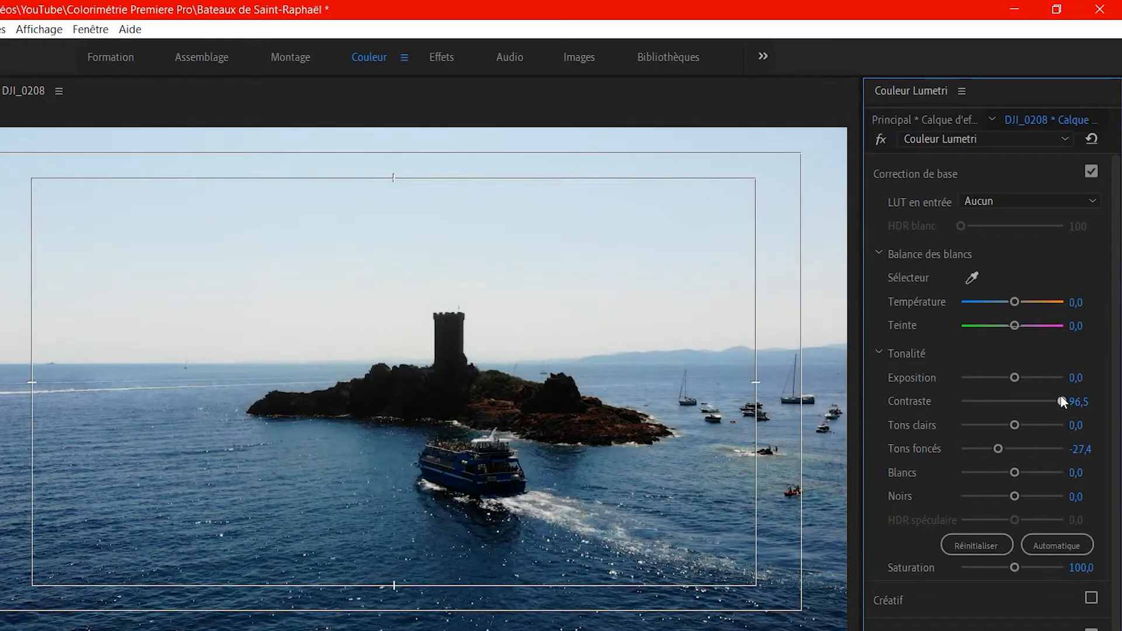
key(ctrl+z)
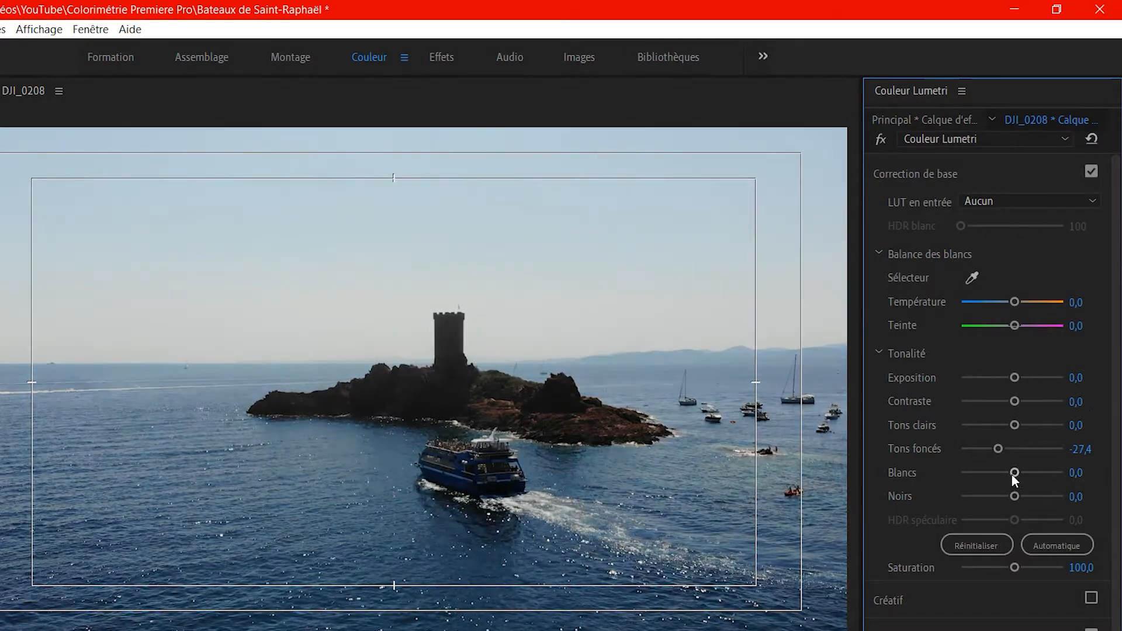
Raise Blancs to 75,2 and try Noirs at -54,0 before resetting Noirs to 0.
drag(1014, 477, 983, 502)
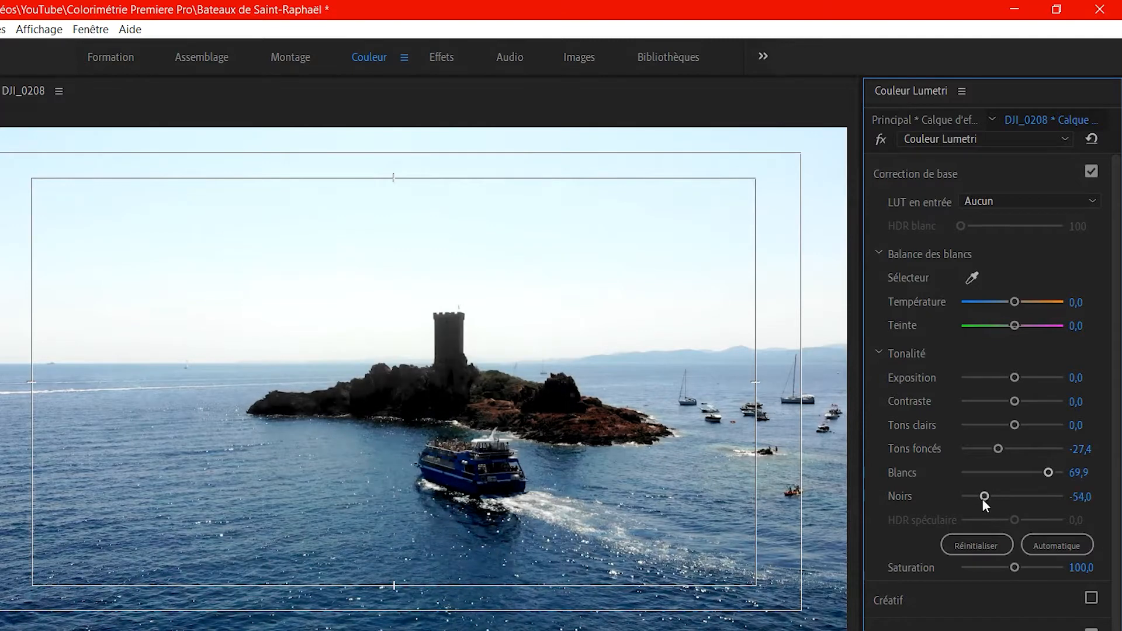
double_click(984, 497)
drag(1012, 425, 973, 423)
key(ctrl+z)
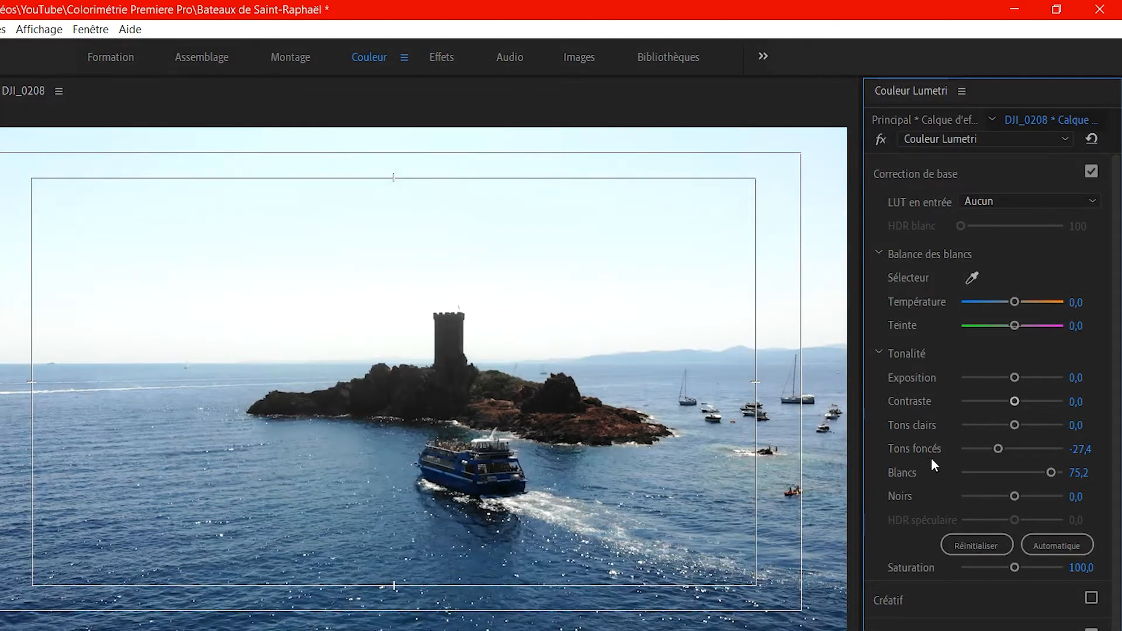
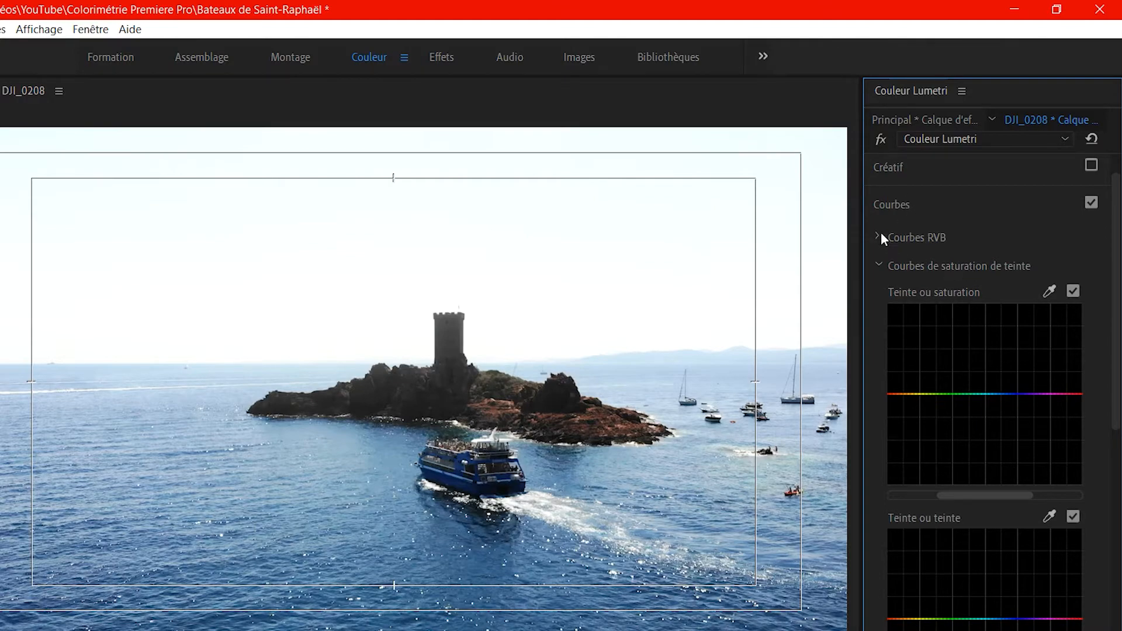
Isolate the blues between two points on the Teinte ou saturation curve, try lowering their saturation, and reset the curve.
click(882, 237)
click(975, 395)
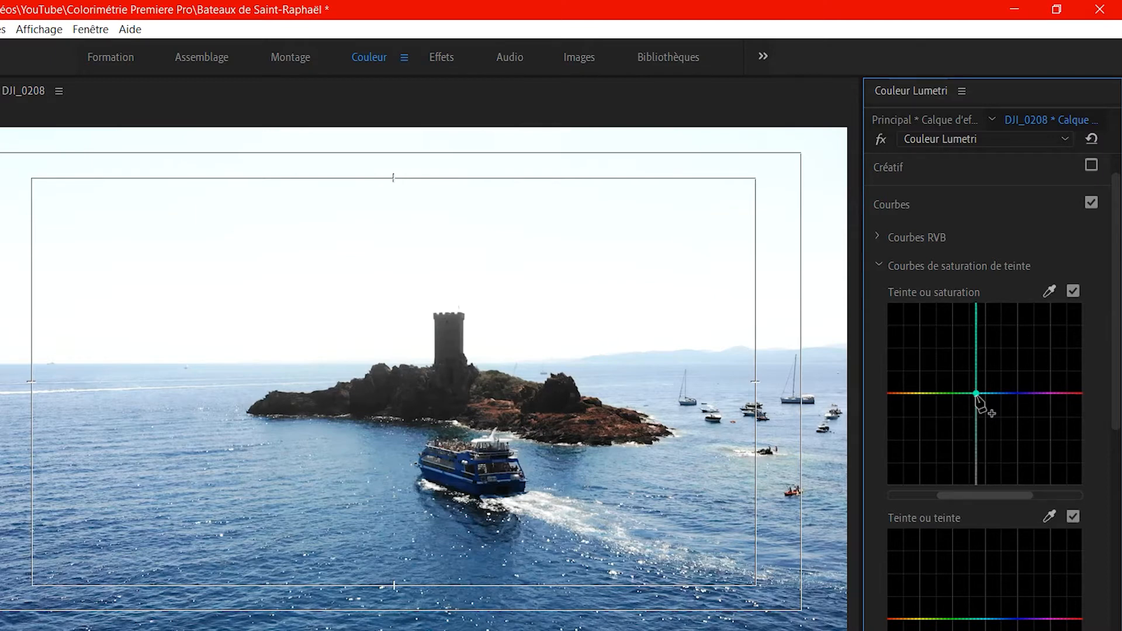
click(1031, 395)
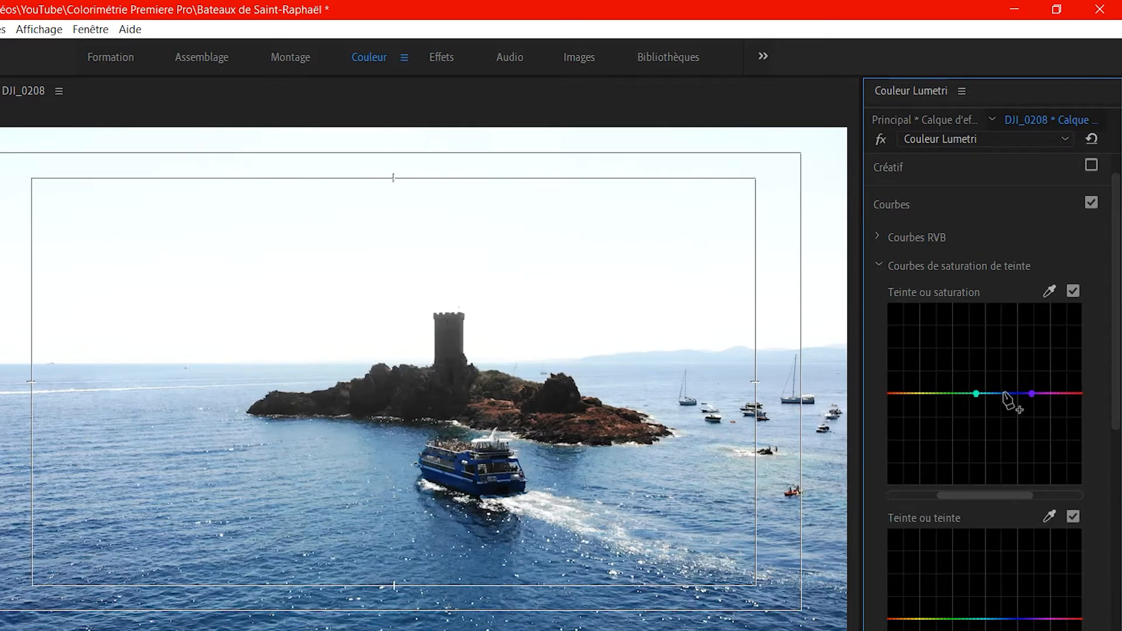
drag(1006, 394, 1009, 453)
double_click(1009, 452)
Bracket the blues with two points on the Teinte ou teinte curve and try shifting their hue downward.
scroll(919, 535, down, 3)
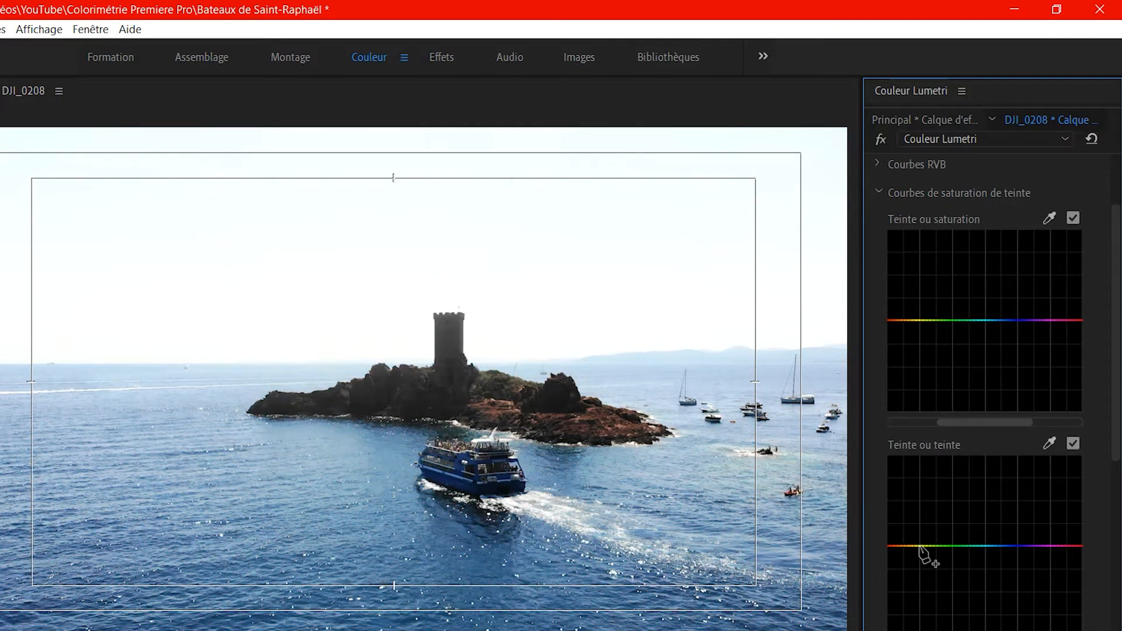
click(980, 546)
click(1032, 546)
drag(1007, 547, 1012, 577)
Sample the reddish rocks for the Teinte ou saturation curve and try lowering the saturation of the sampled red.
click(1048, 218)
click(494, 409)
click(899, 322)
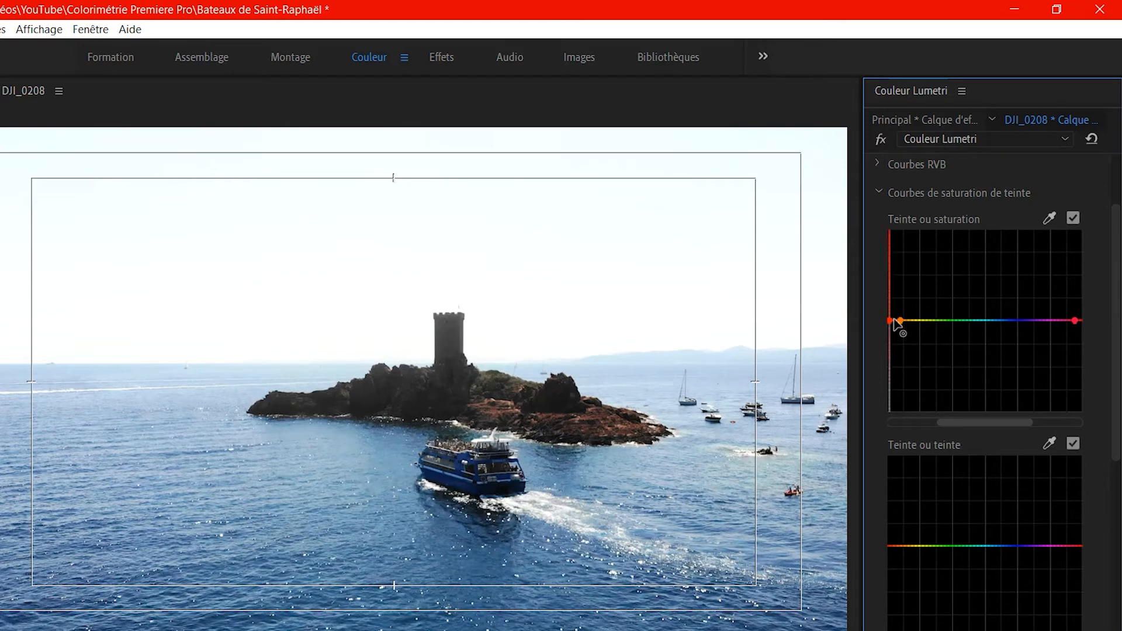
drag(889, 304, 880, 418)
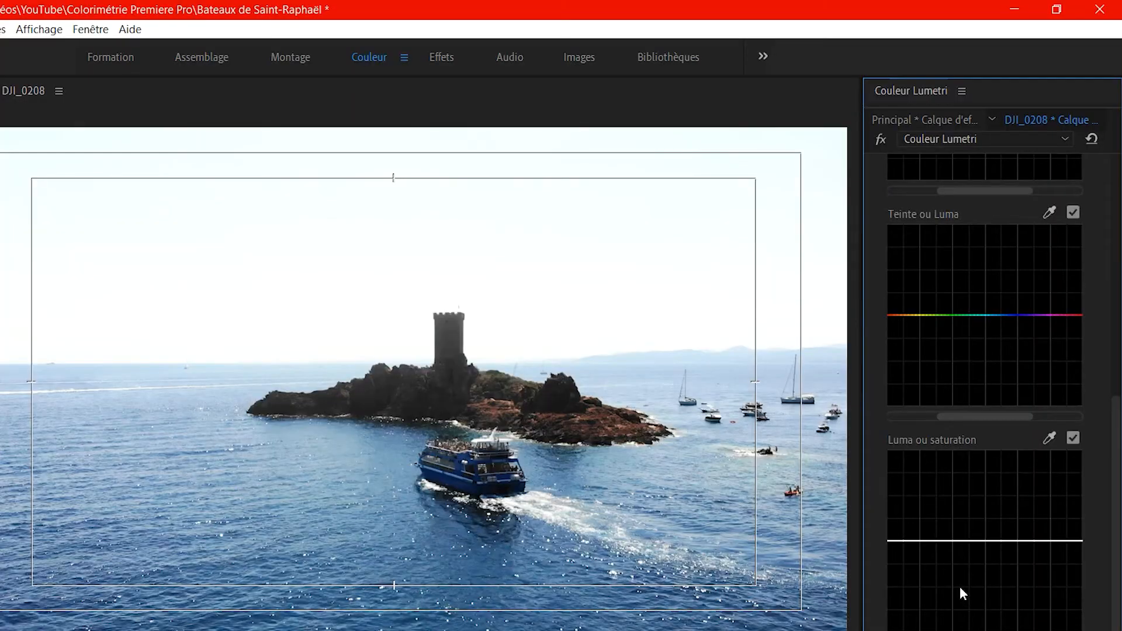
Set the vignette to Gain -1,8, Milieu 32,7, Arrondi -31,0 and Adouciss. 77,9, and compare the shot with it off and on.
scroll(960, 587, up, 3)
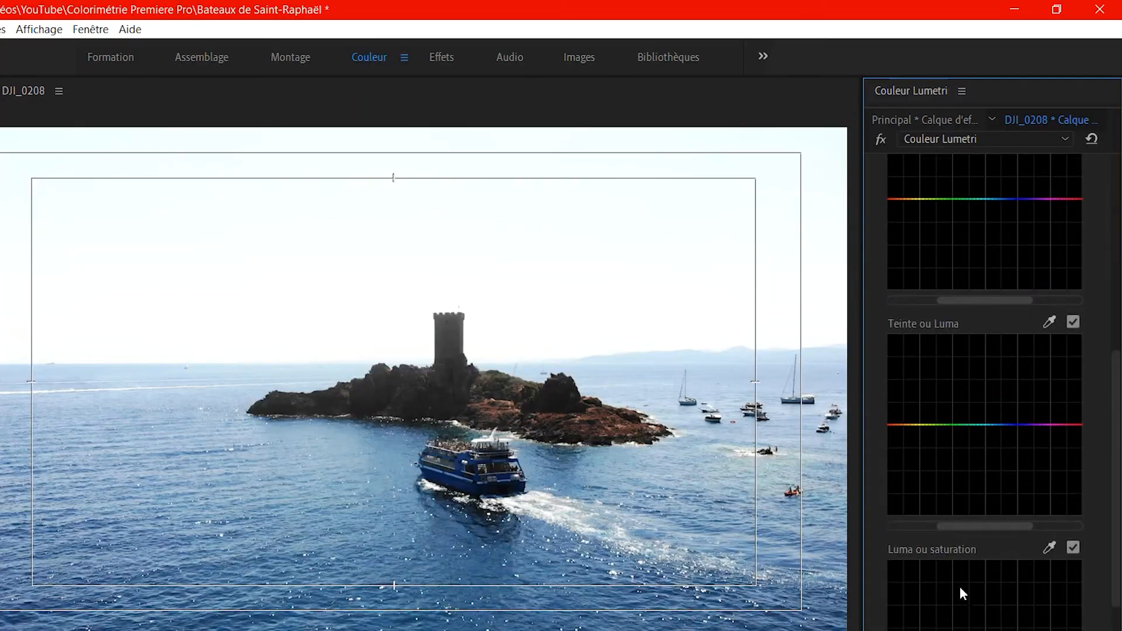
click(921, 361)
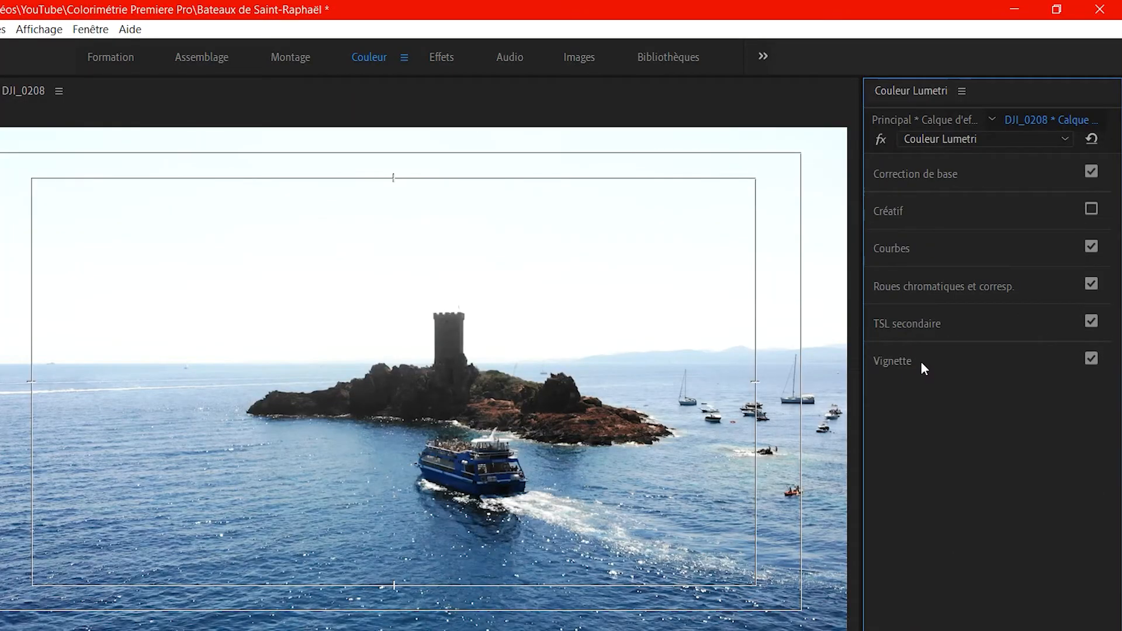
click(921, 361)
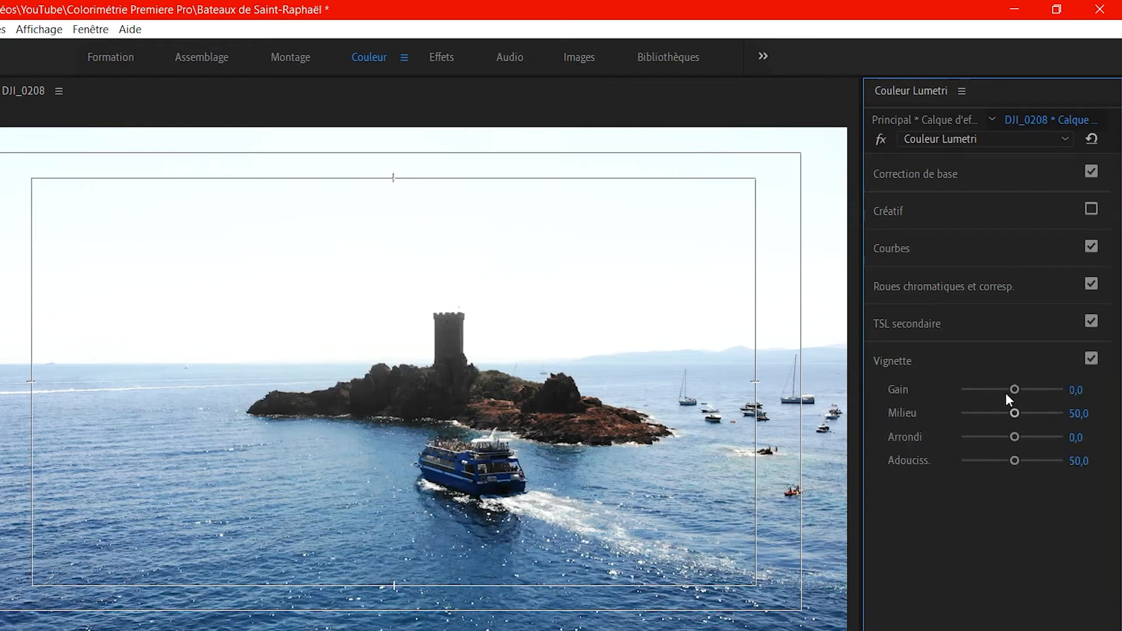
drag(1015, 389, 980, 384)
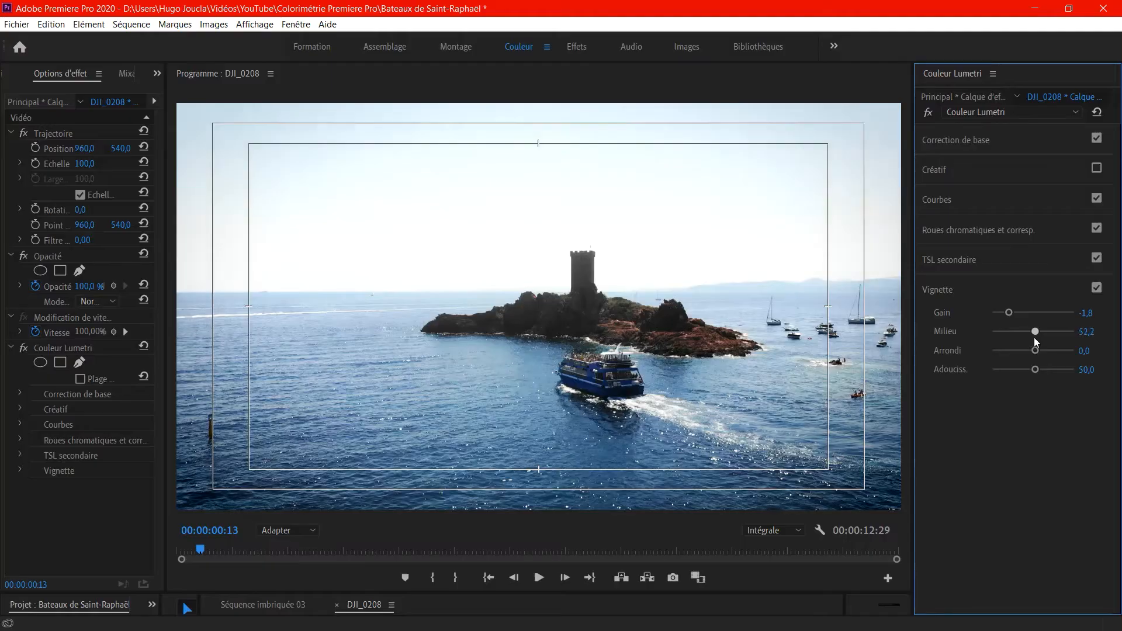
mouse_move(1033, 338)
mouse_down()
mouse_move(1019, 340)
mouse_move(1039, 351)
mouse_move(1020, 351)
mouse_up()
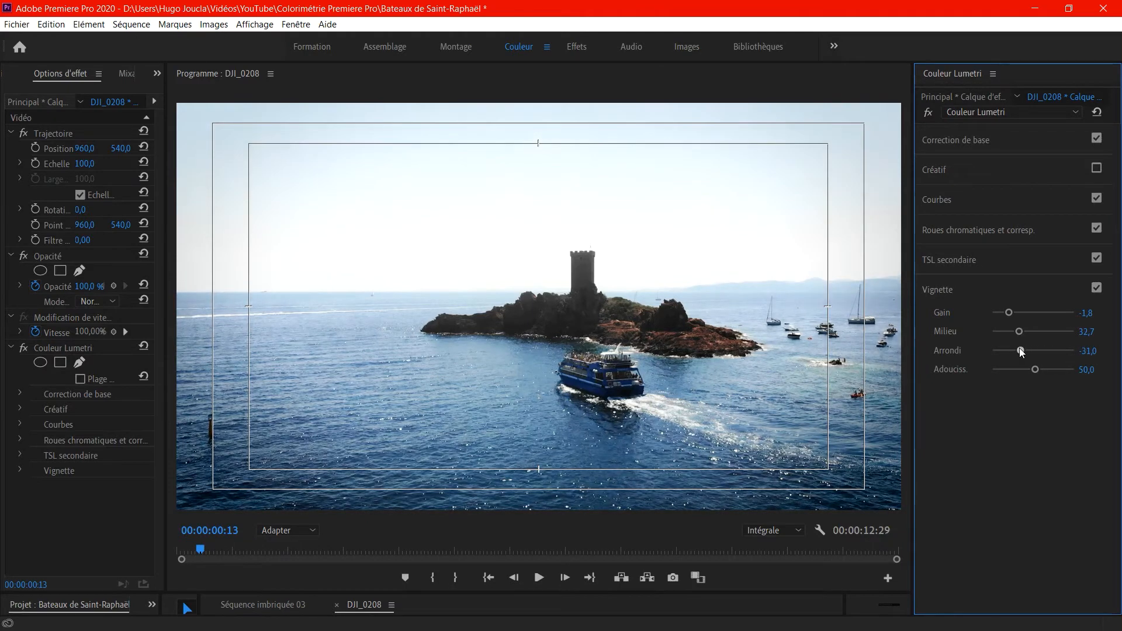
mouse_move(1035, 369)
mouse_down()
mouse_move(1067, 369)
mouse_move(1024, 369)
mouse_move(1056, 369)
mouse_up()
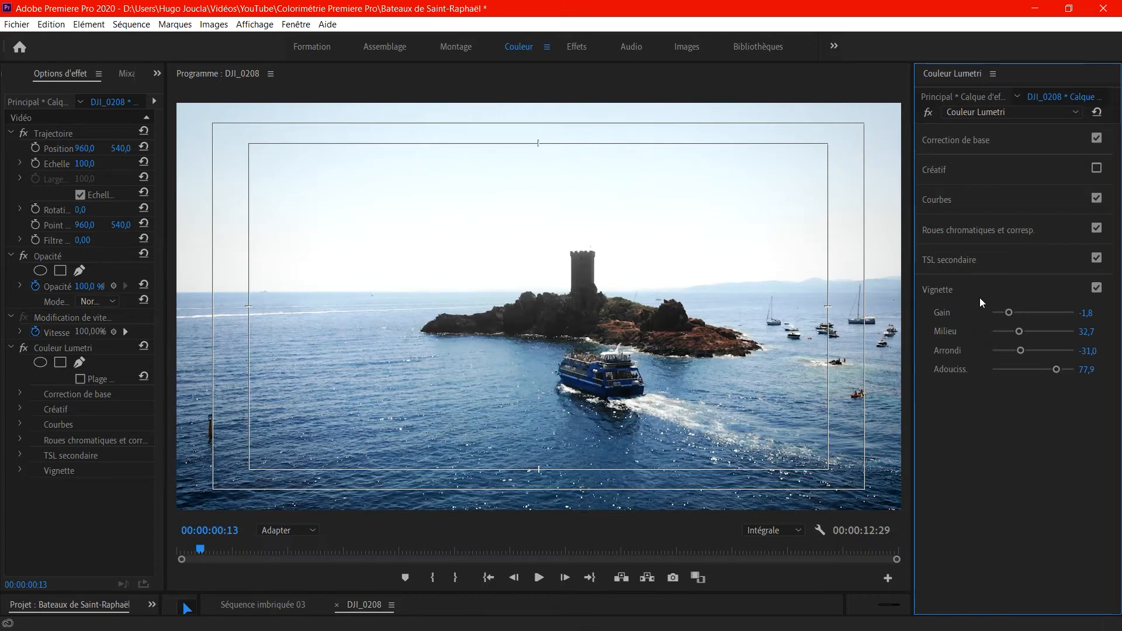
click(1097, 289)
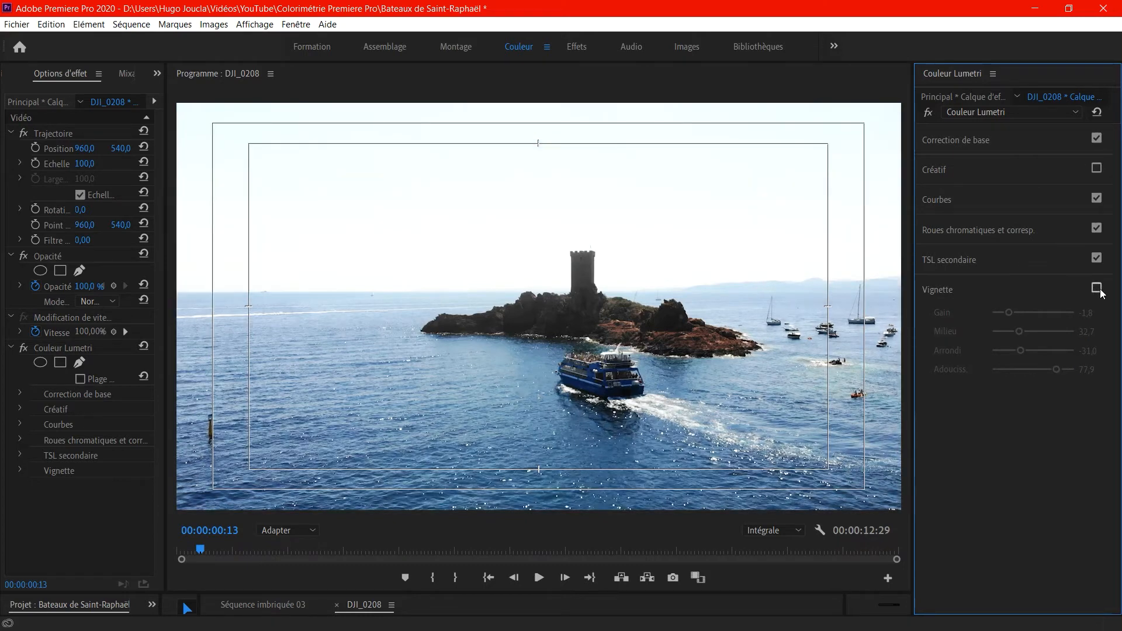
click(1097, 288)
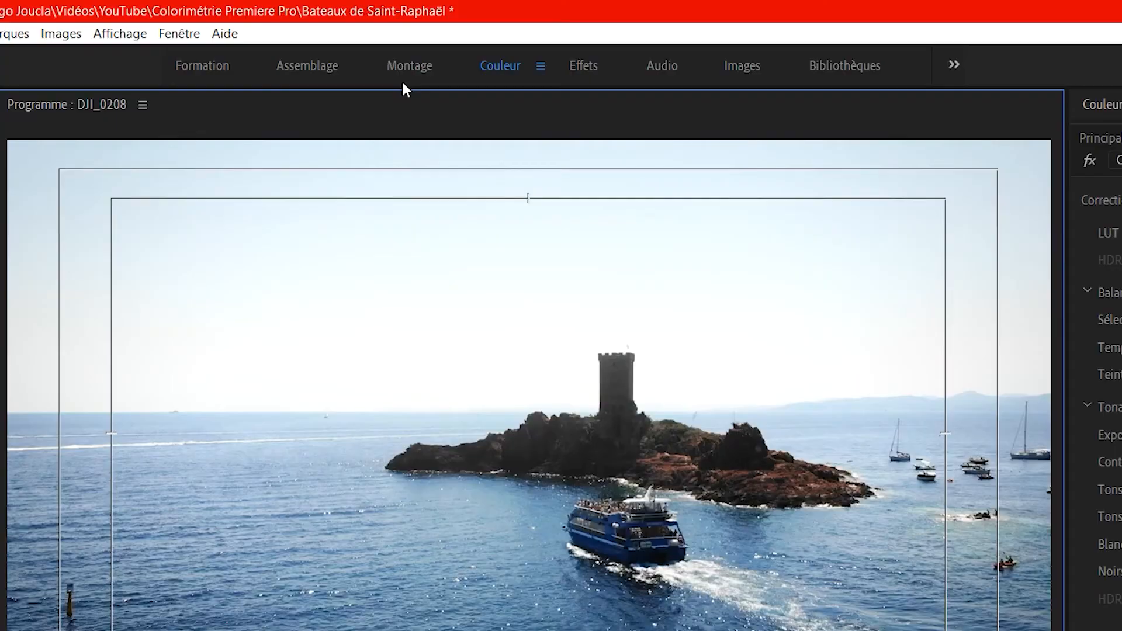
Switch to the Montage workspace and expand the Correction de base settings of the adjustment layer's Couleur Lumetri effect.
click(404, 75)
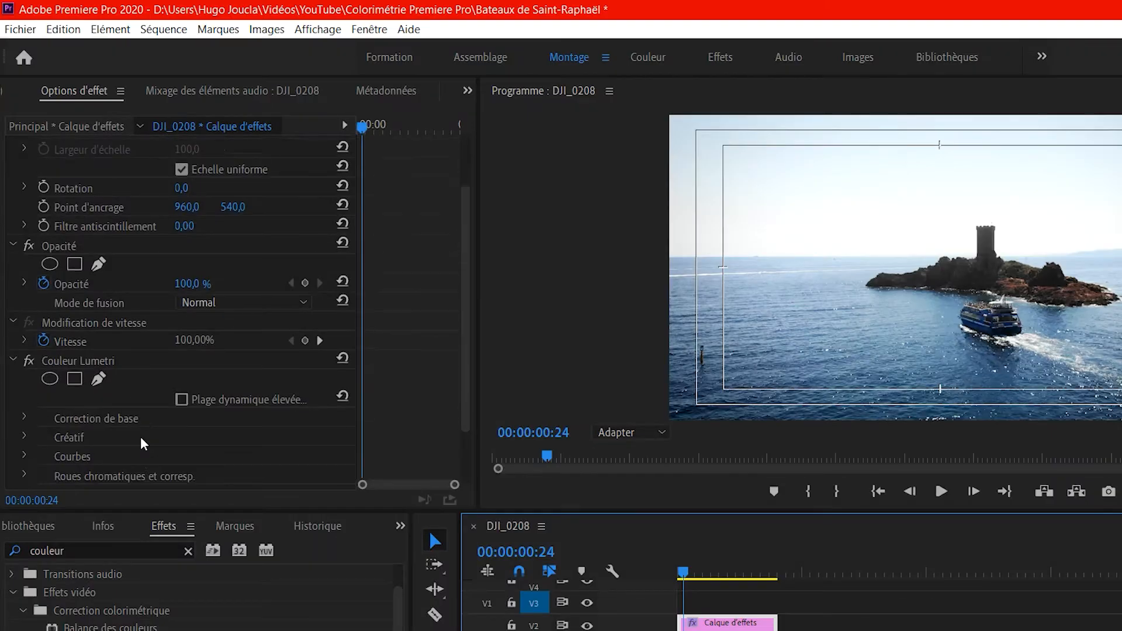
scroll(113, 351, down, 4)
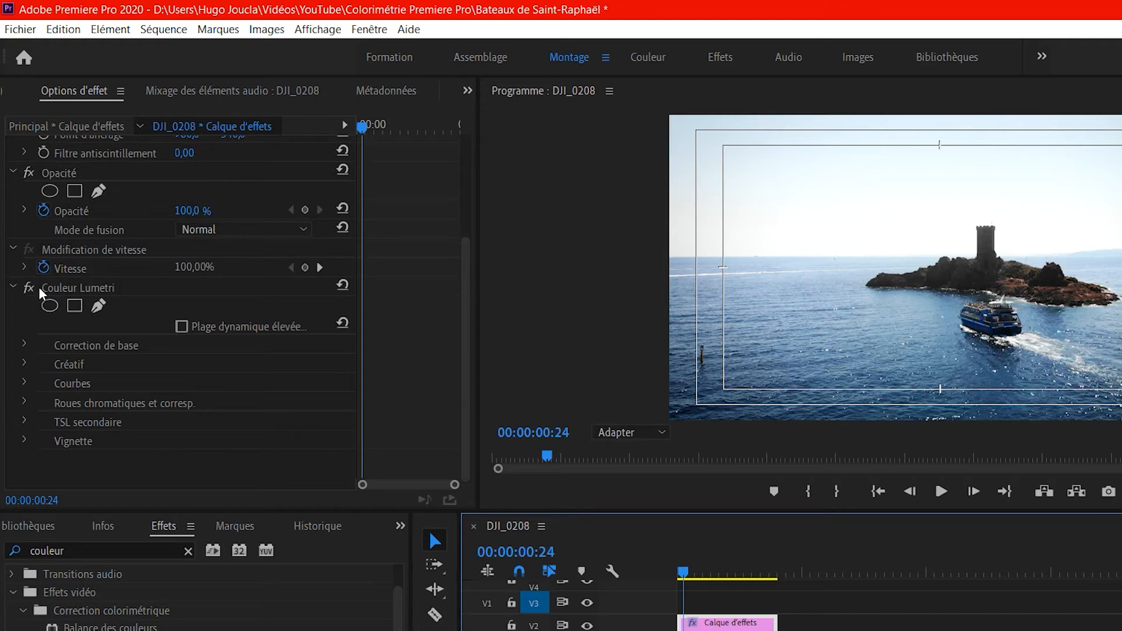
click(25, 345)
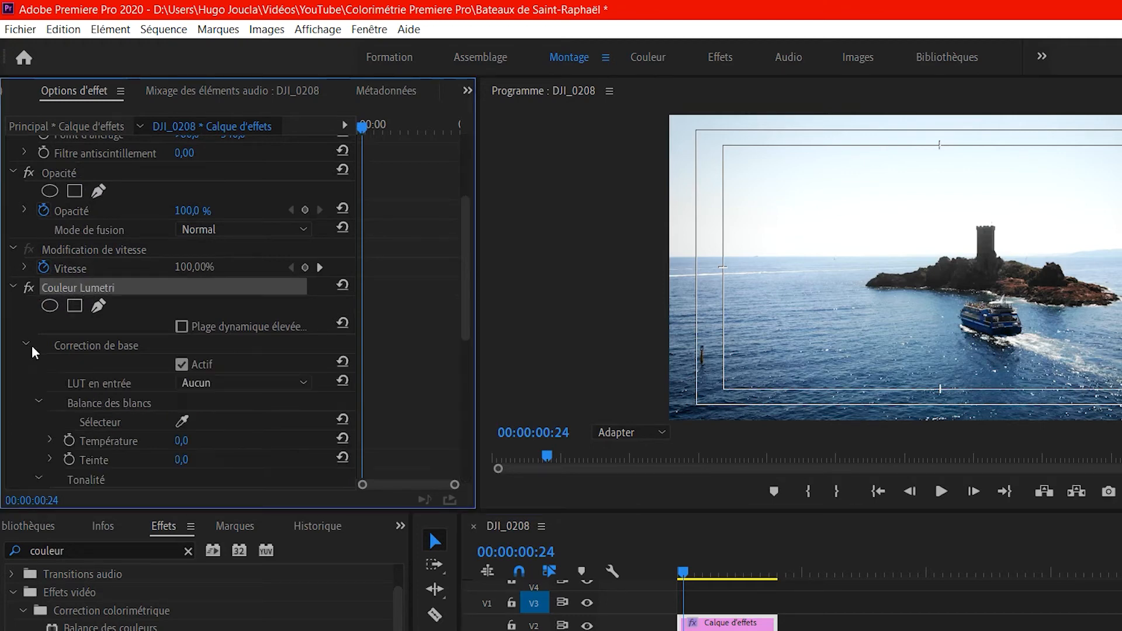
scroll(114, 351, down, 5)
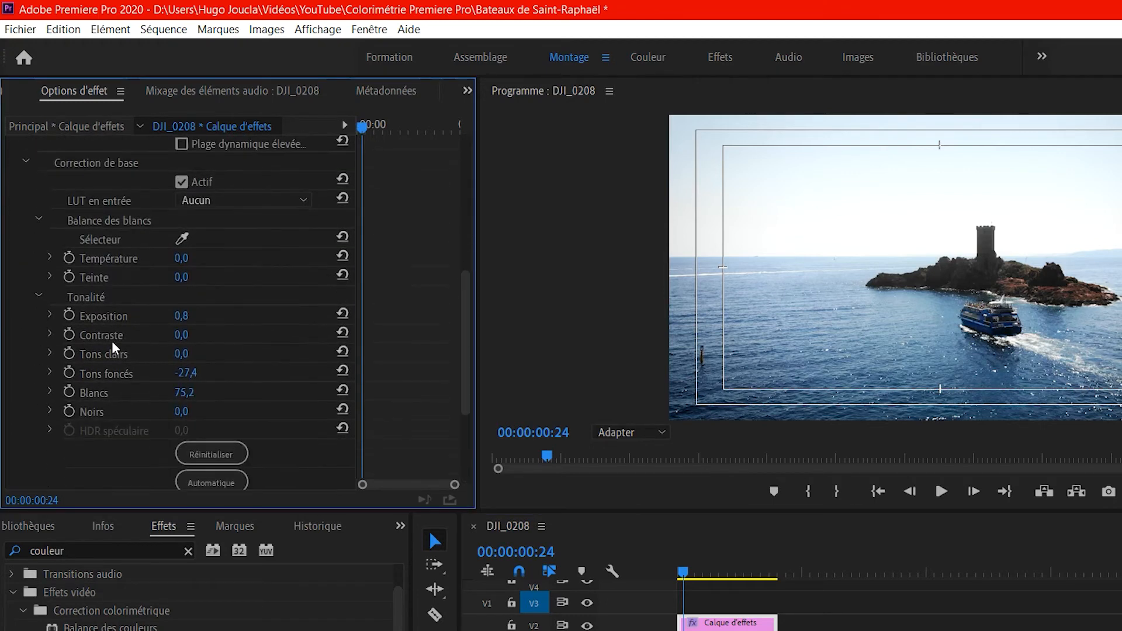